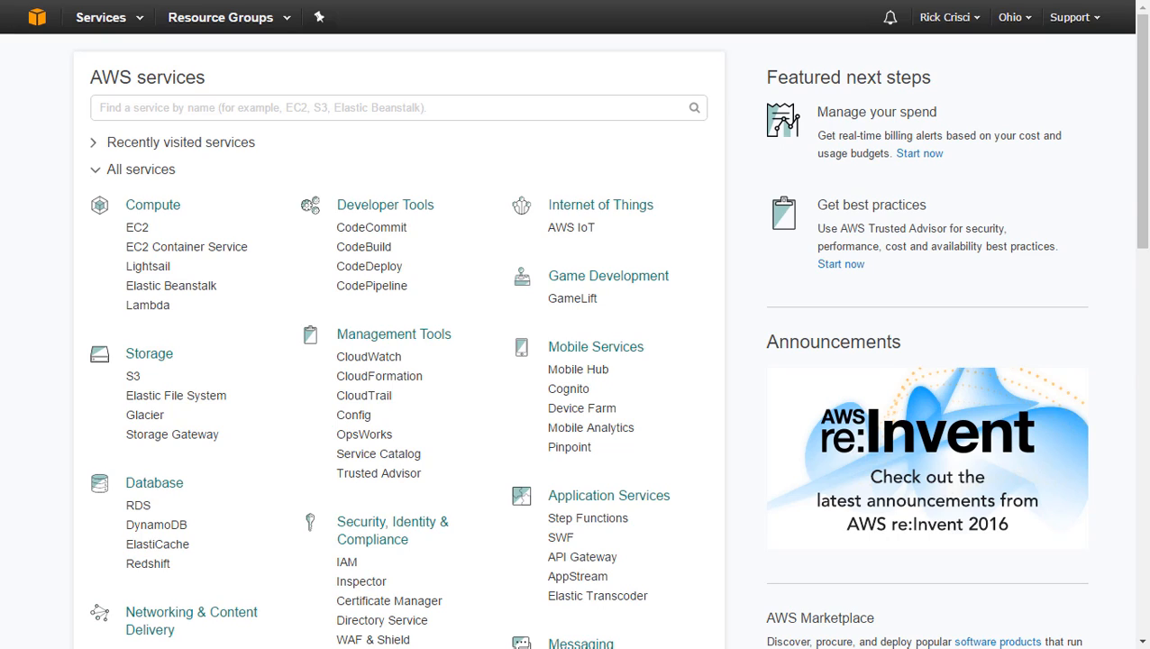
Open the S3 service, select the trainertests bucket and check its Versioning settings.
{"action": "left_click", "coordinate": [139, 384]}
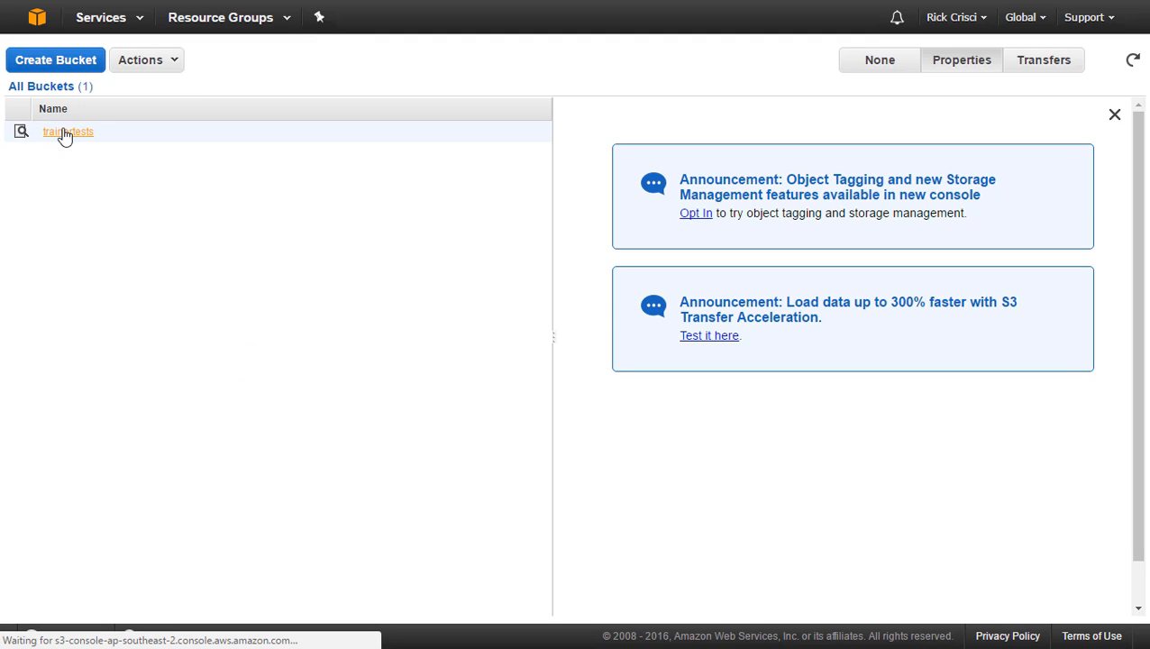
{"action": "left_click", "coordinate": [138, 143]}
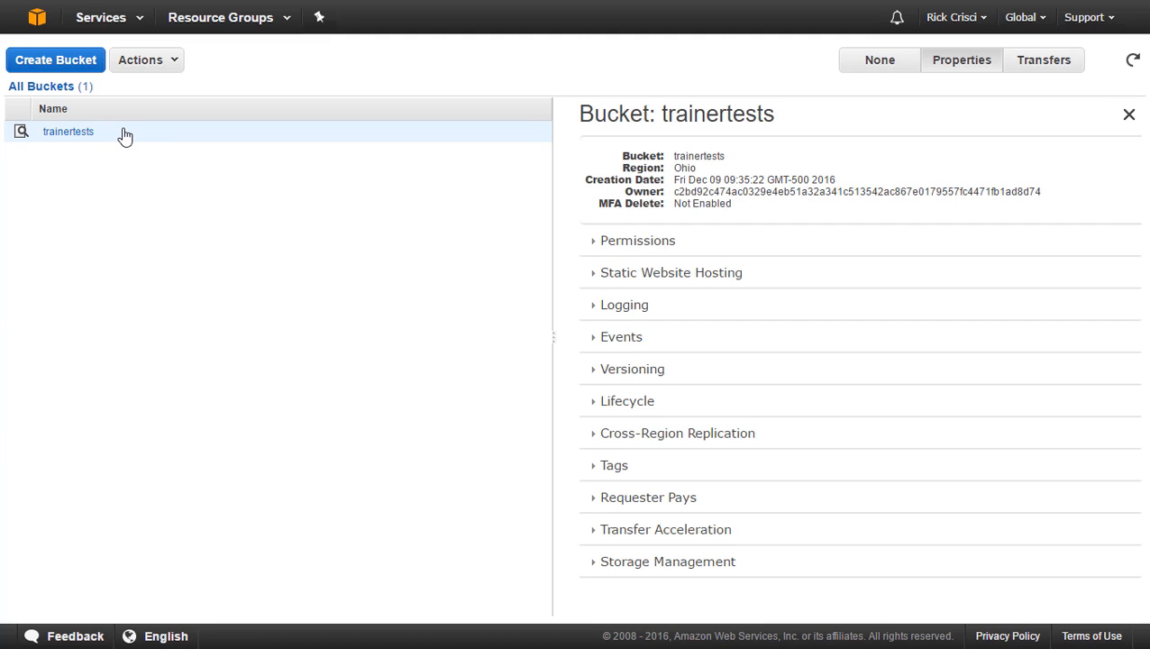
{"action": "left_click", "coordinate": [592, 371]}
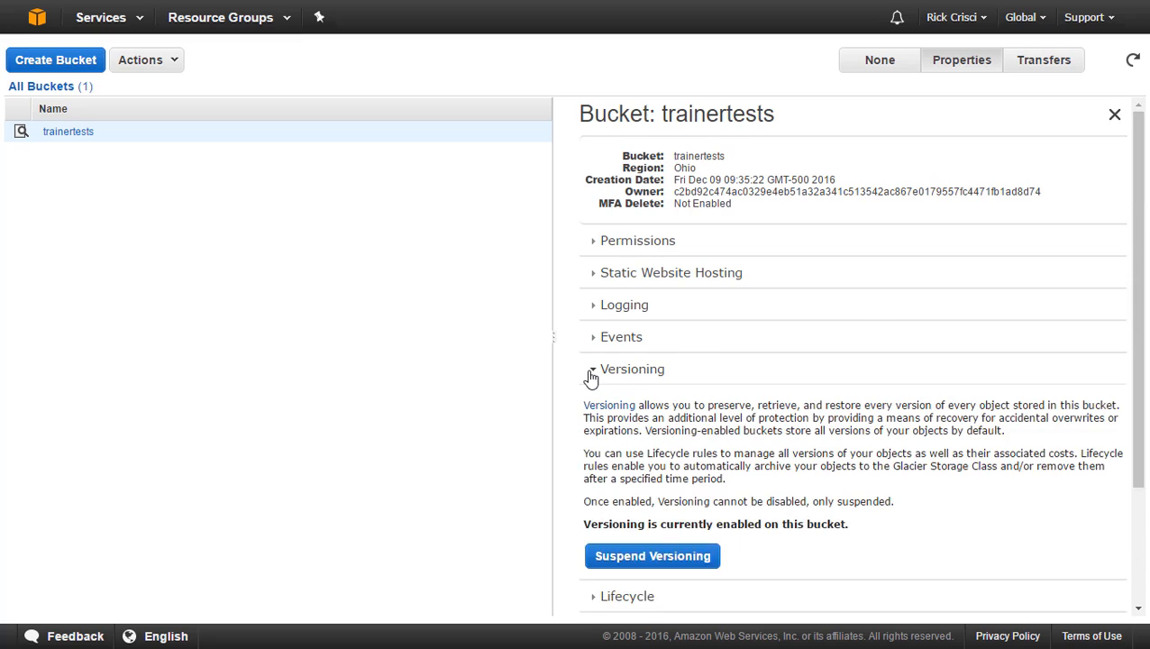
{"action": "scroll", "coordinate": [599, 383], "scroll_direction": "down", "scroll_amount": 3}
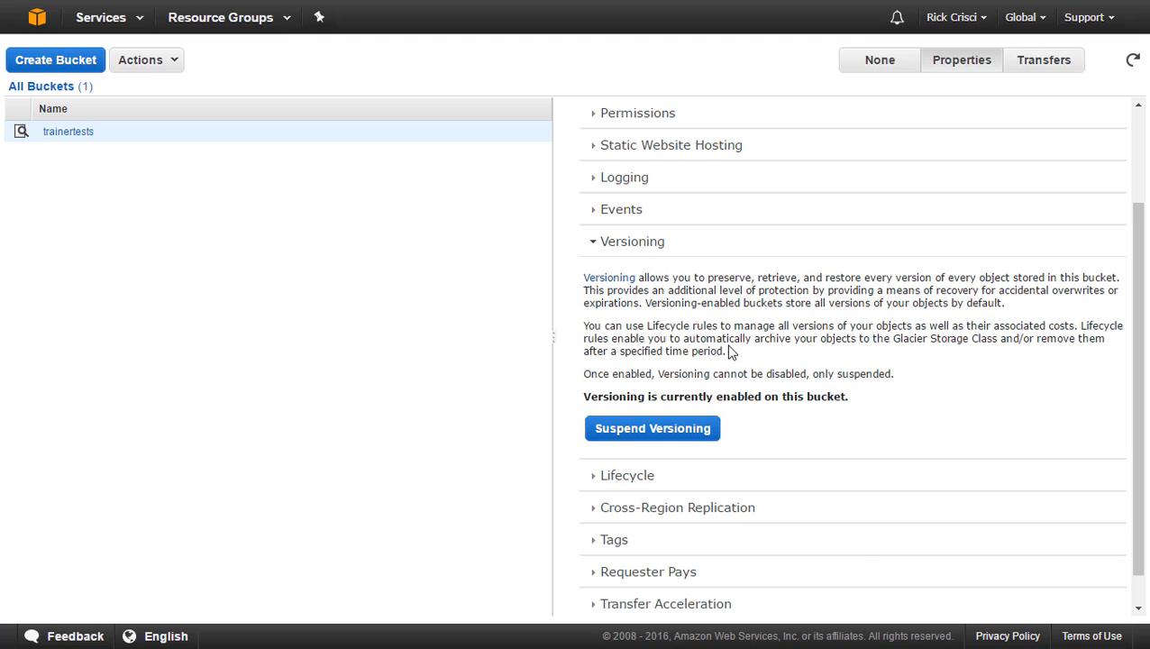
{"action": "left_click", "coordinate": [602, 245]}
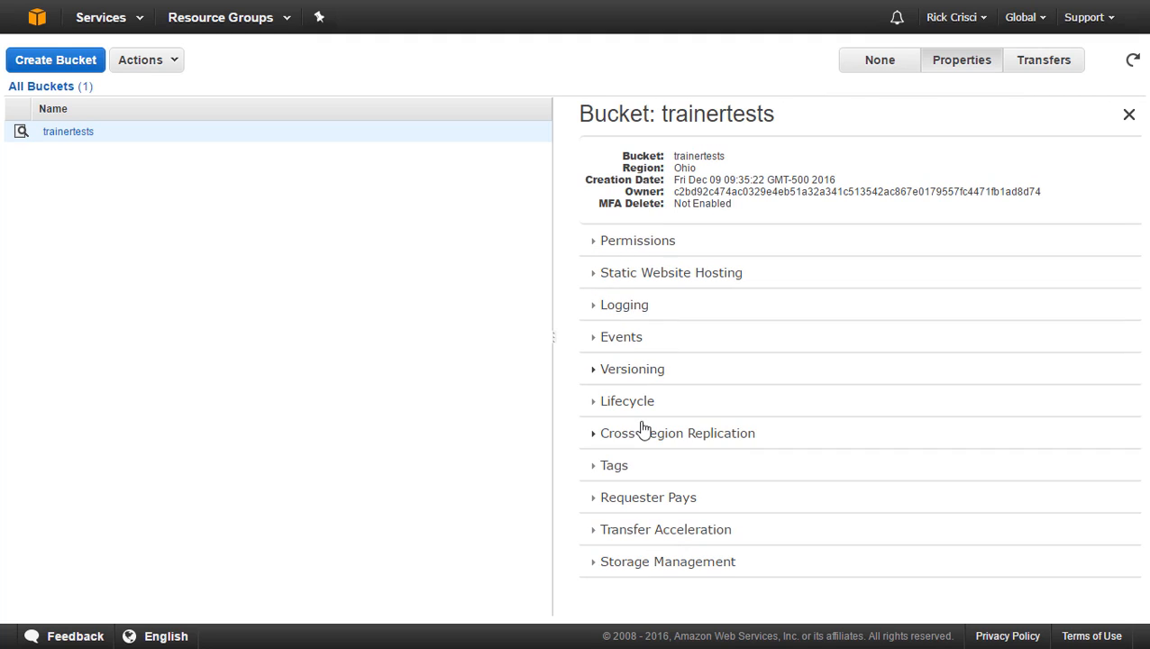
Enable Cross-Region Replication for the whole trainertests bucket and choose Tokyo as the destination region.
{"action": "left_click", "coordinate": [594, 434]}
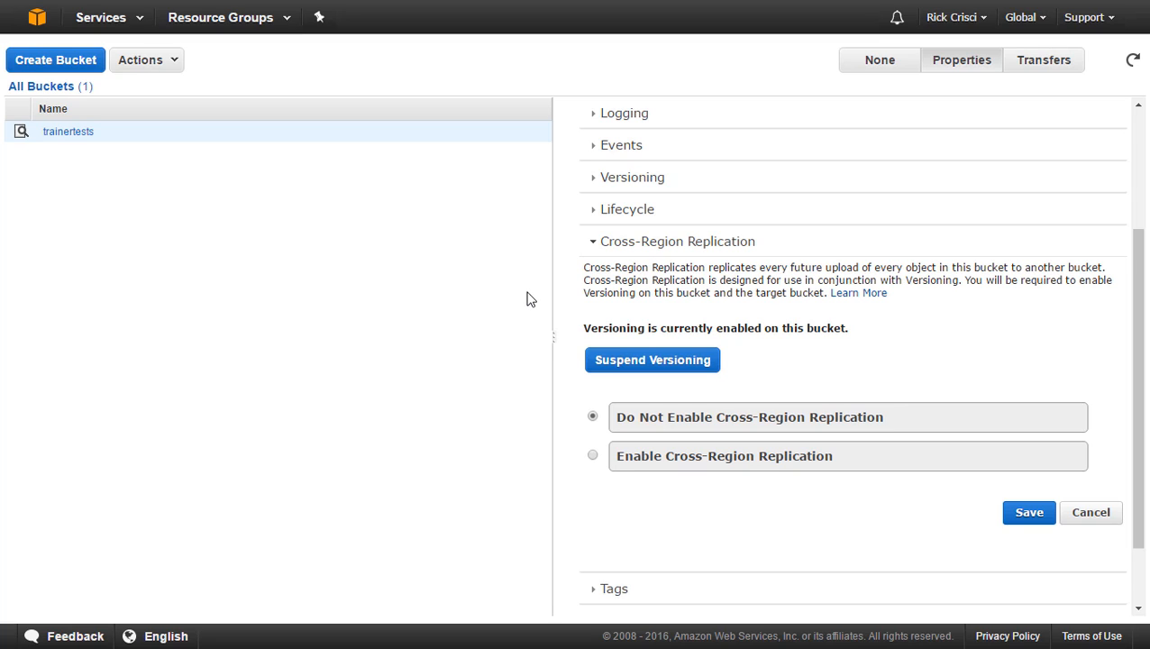
{"action": "left_click", "coordinate": [592, 457]}
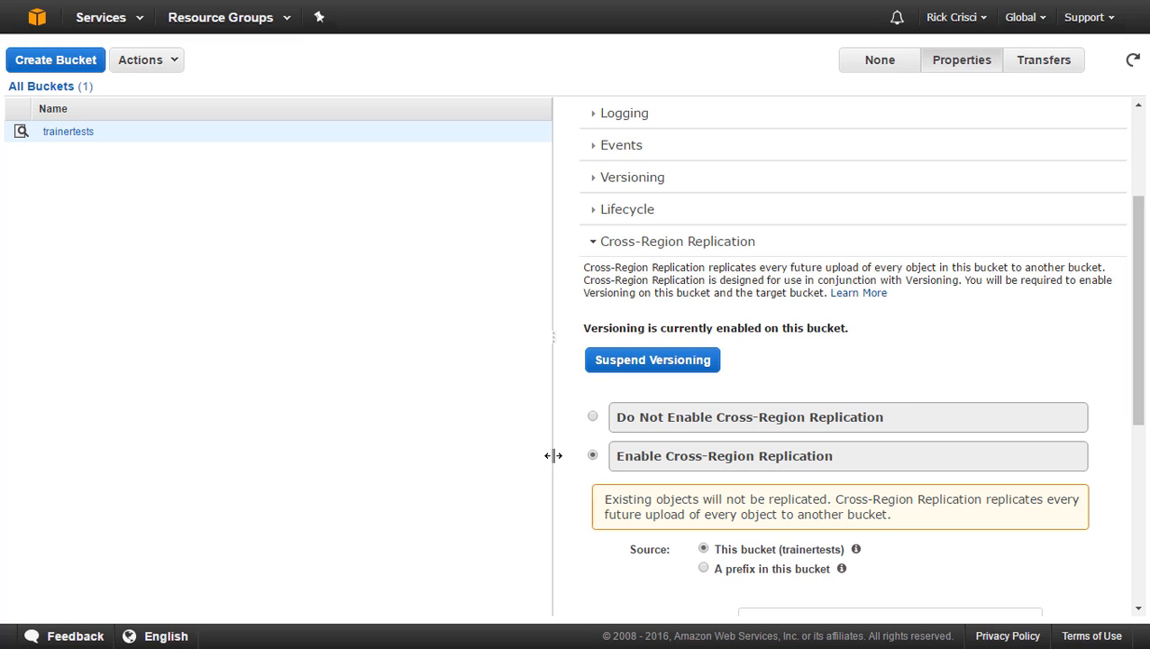
{"action": "scroll", "coordinate": [605, 568], "scroll_direction": "down", "scroll_amount": 2}
{"action": "scroll", "coordinate": [604, 568], "scroll_direction": "down", "scroll_amount": 2}
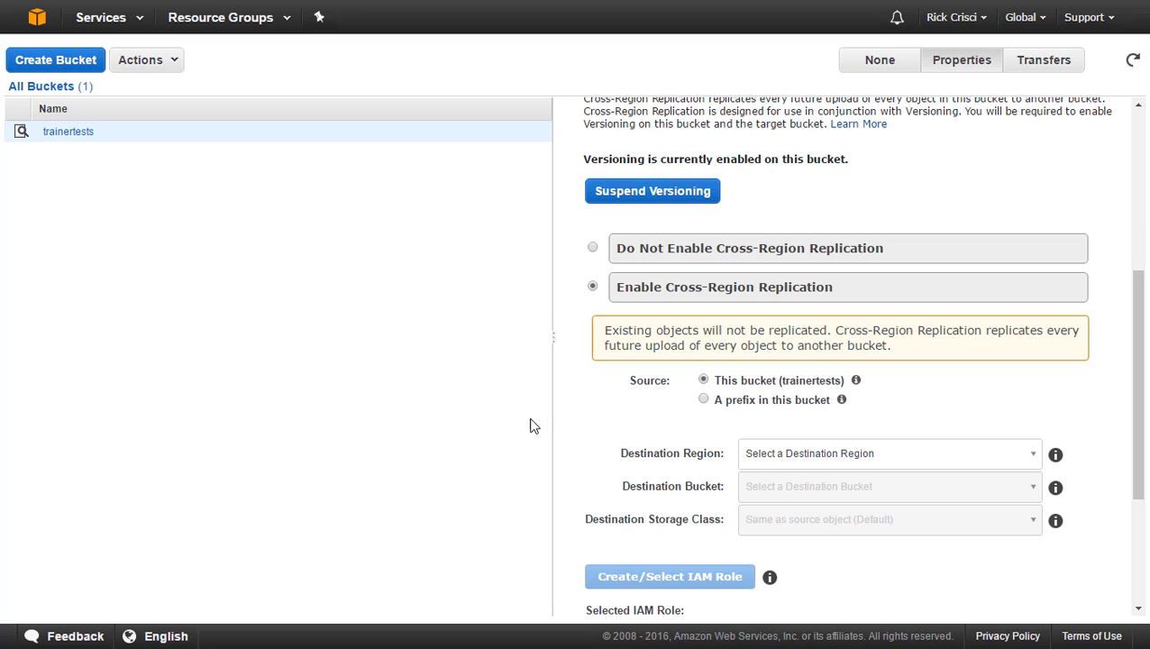
{"action": "left_click", "coordinate": [1034, 466]}
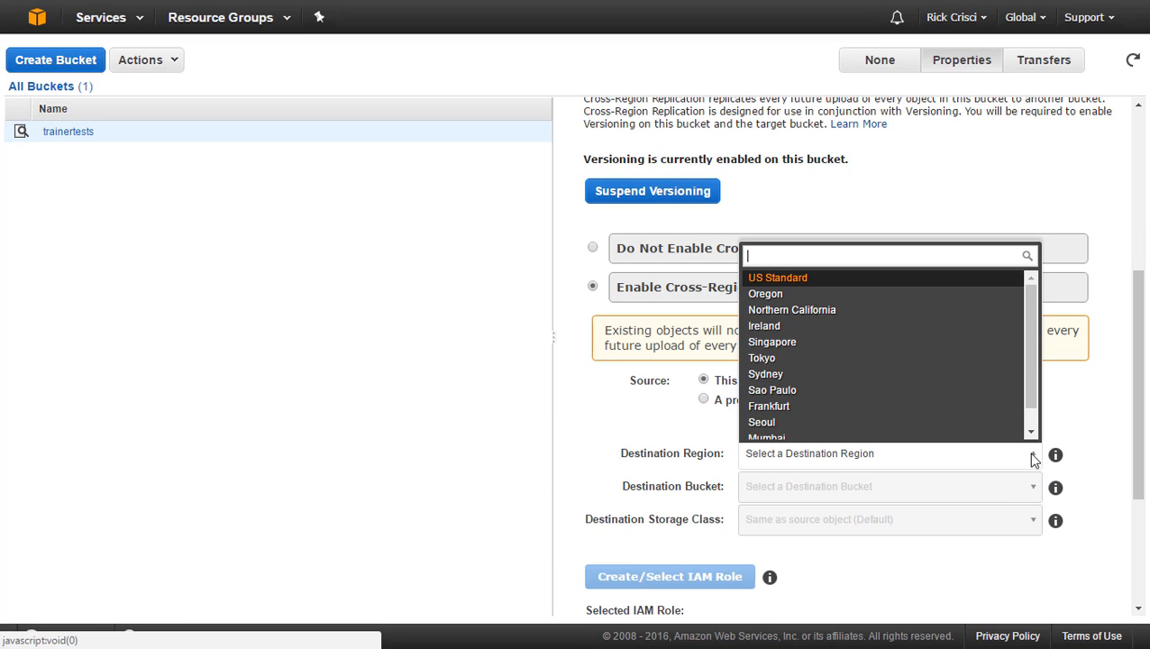
{"action": "left_click", "coordinate": [786, 358]}
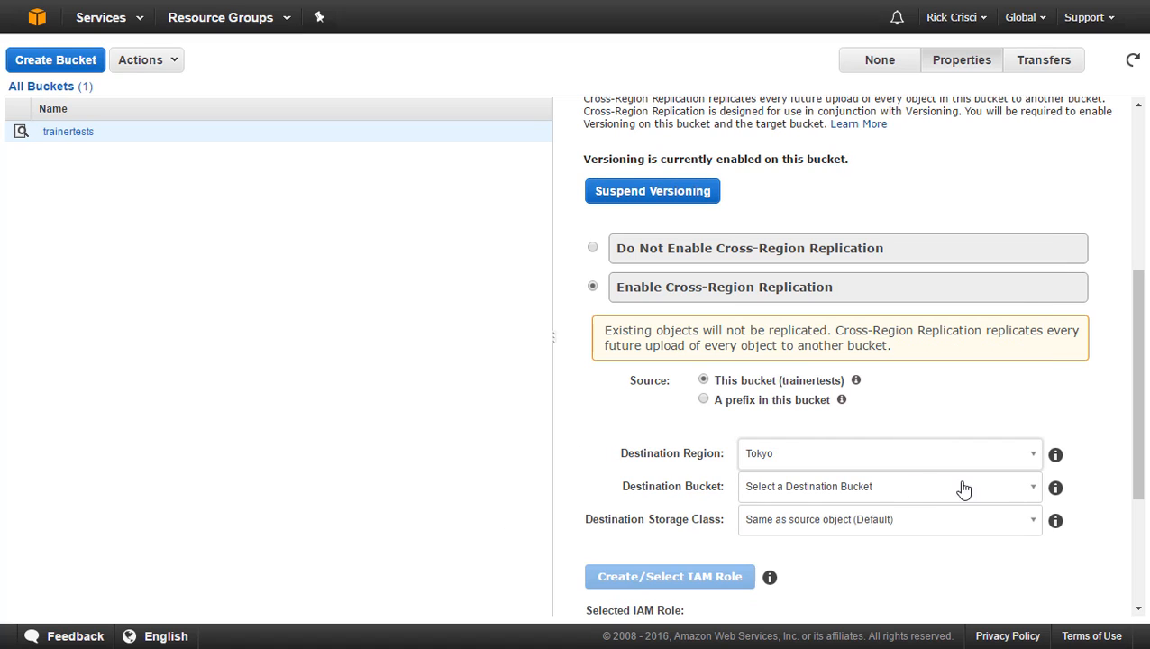
Create a new destination bucket named trainerteststokyo and set the destination storage class to Reduced Redundancy Storage (RRS).
{"action": "left_click", "coordinate": [1034, 487]}
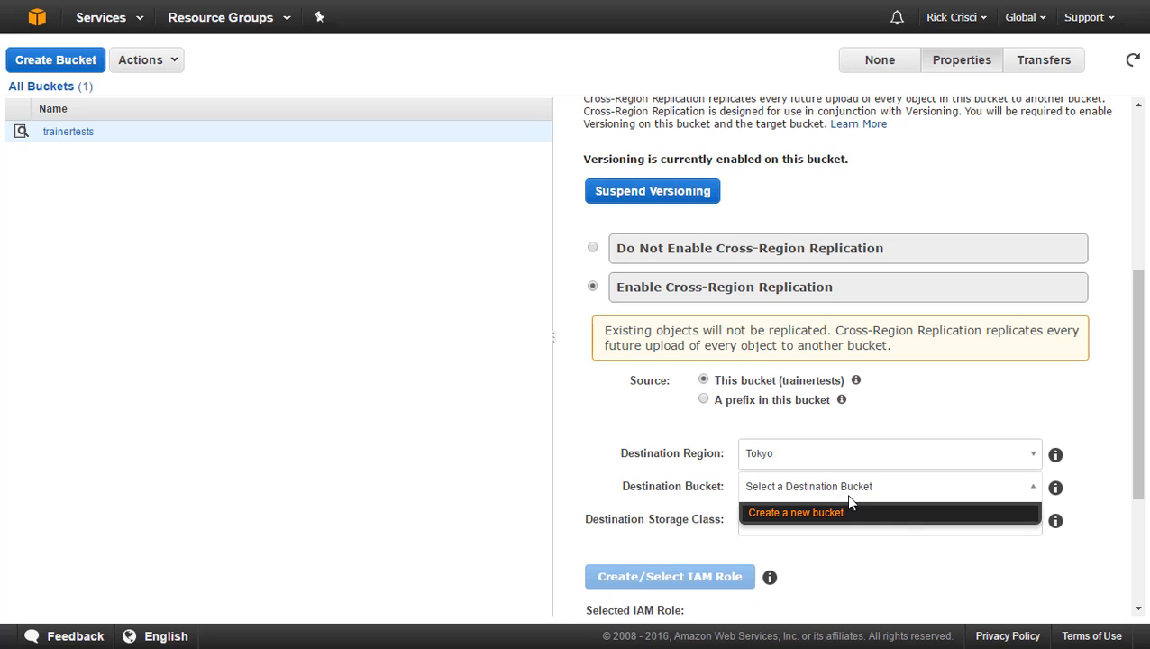
{"action": "left_click", "coordinate": [809, 513]}
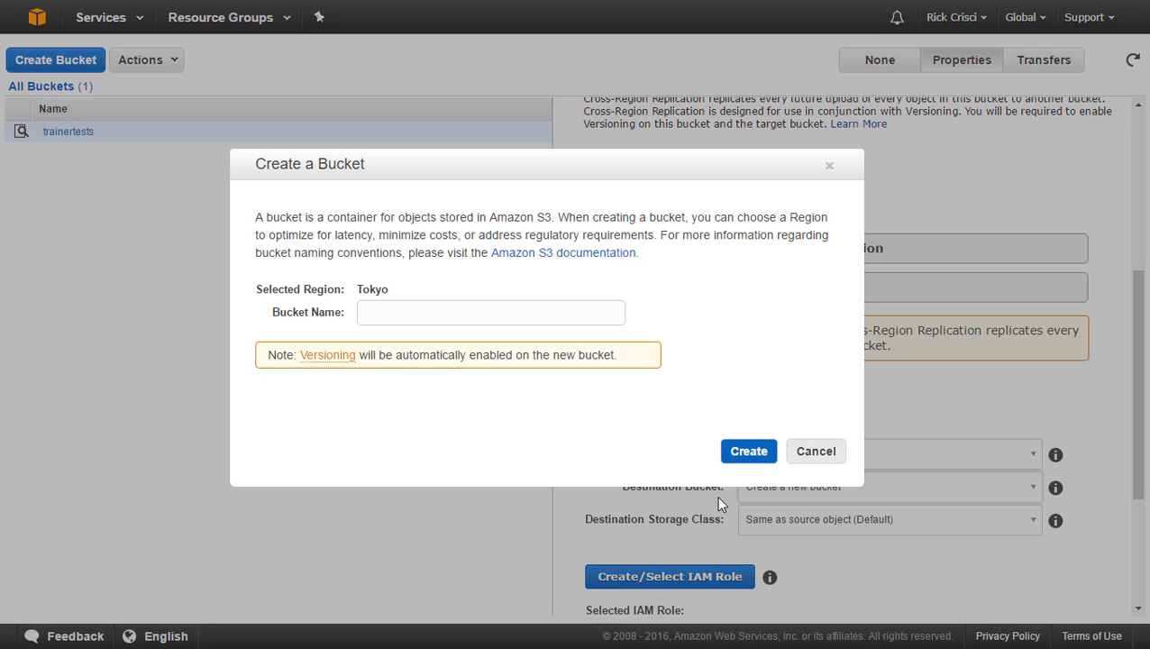
{"action": "left_click", "coordinate": [449, 313]}
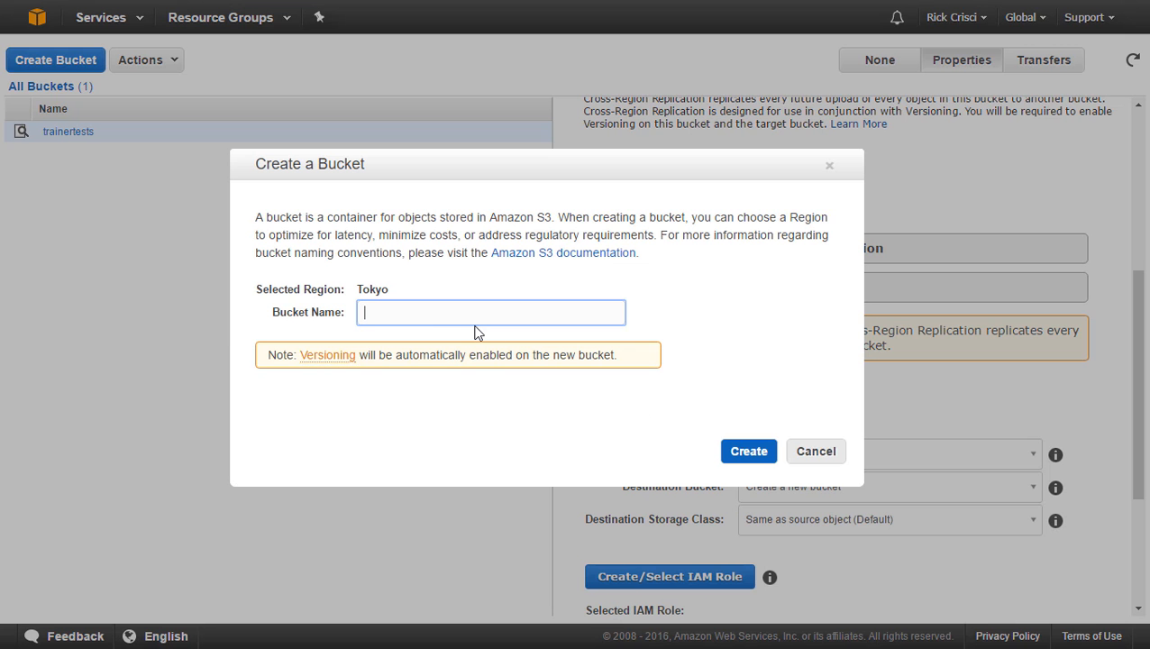
{"action": "type", "text": "Trainer"}
{"action": "key", "text": "BackSpace"}
{"action": "key", "text": "BackSpace"}
{"action": "key", "text": "BackSpace"}
{"action": "key", "text": "BackSpace"}
{"action": "key", "text": "BackSpace"}
{"action": "key", "text": "BackSpace"}
{"action": "key", "text": "BackSpace"}
{"action": "type", "text": "trainerteststokyo"}
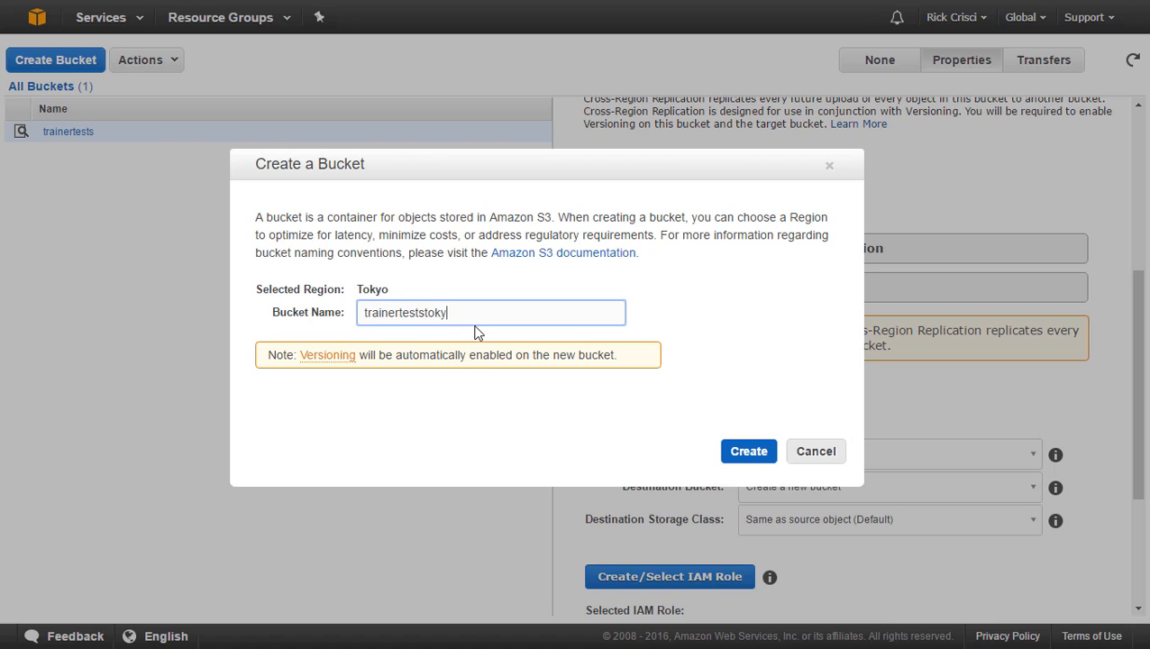
{"action": "left_click", "coordinate": [746, 459]}
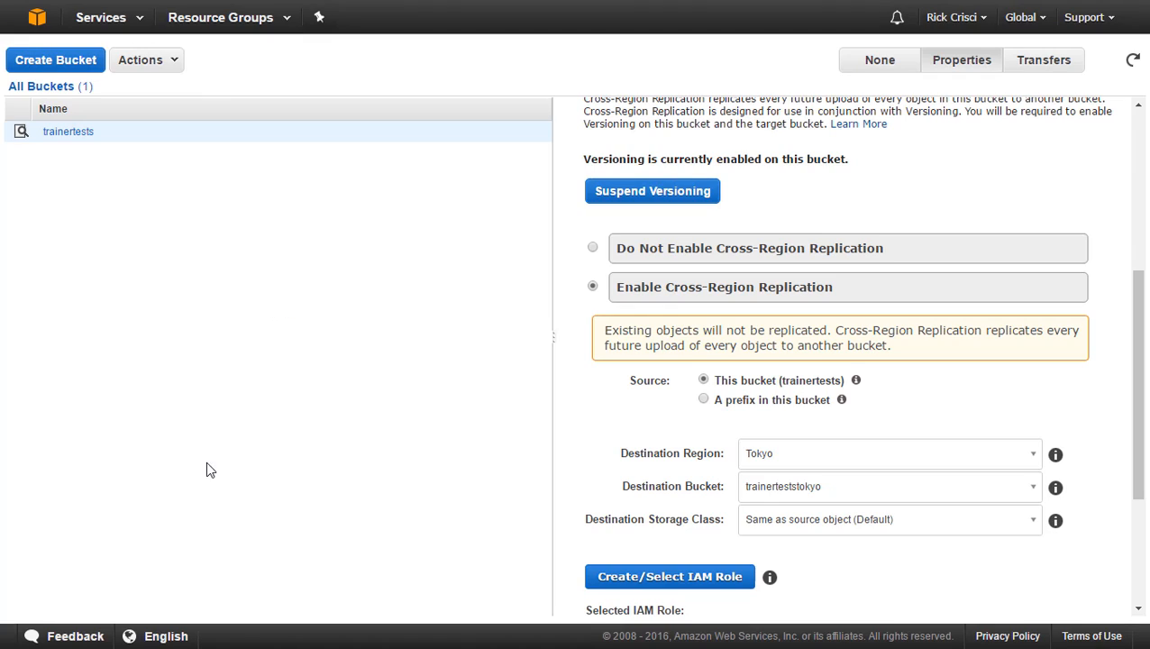
{"action": "left_click", "coordinate": [1029, 526]}
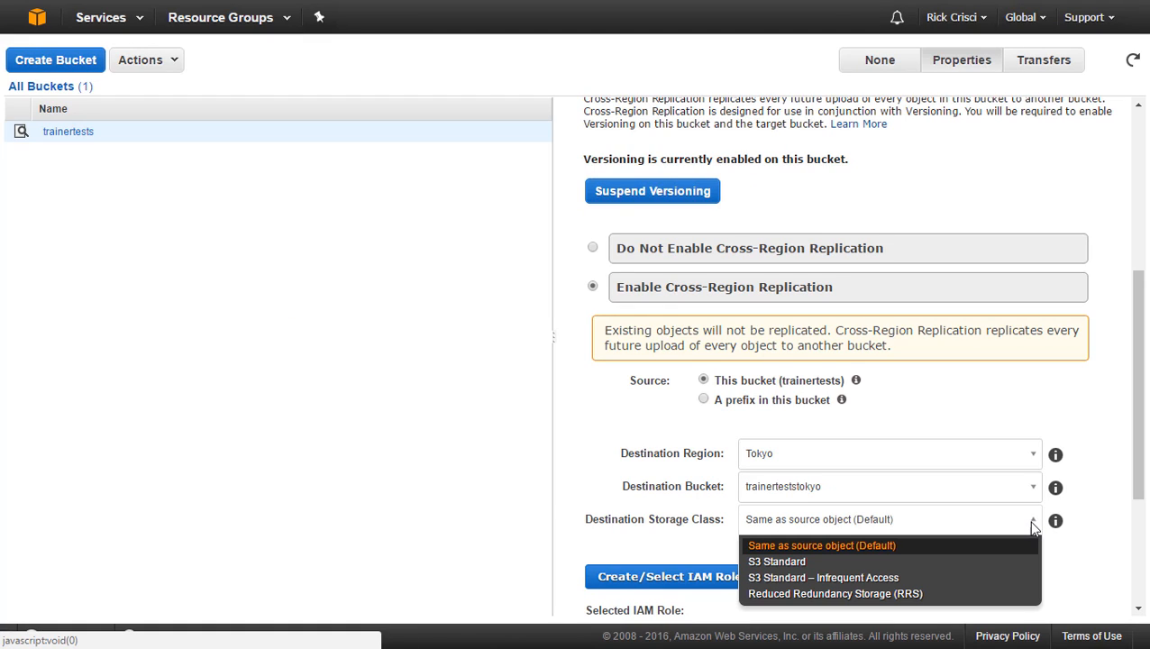
{"action": "left_click", "coordinate": [849, 599]}
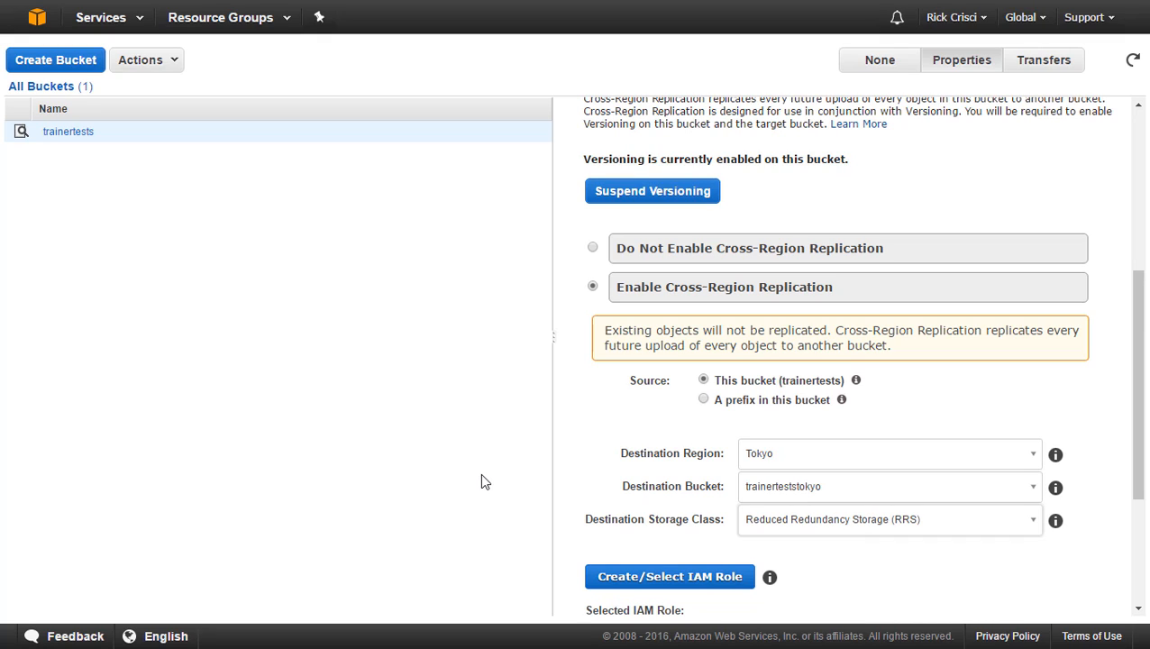
Create a new IAM role for the replication, reviewing its role name and policy document, and allow S3 the access.
{"action": "scroll", "coordinate": [736, 448], "scroll_direction": "down", "scroll_amount": 3}
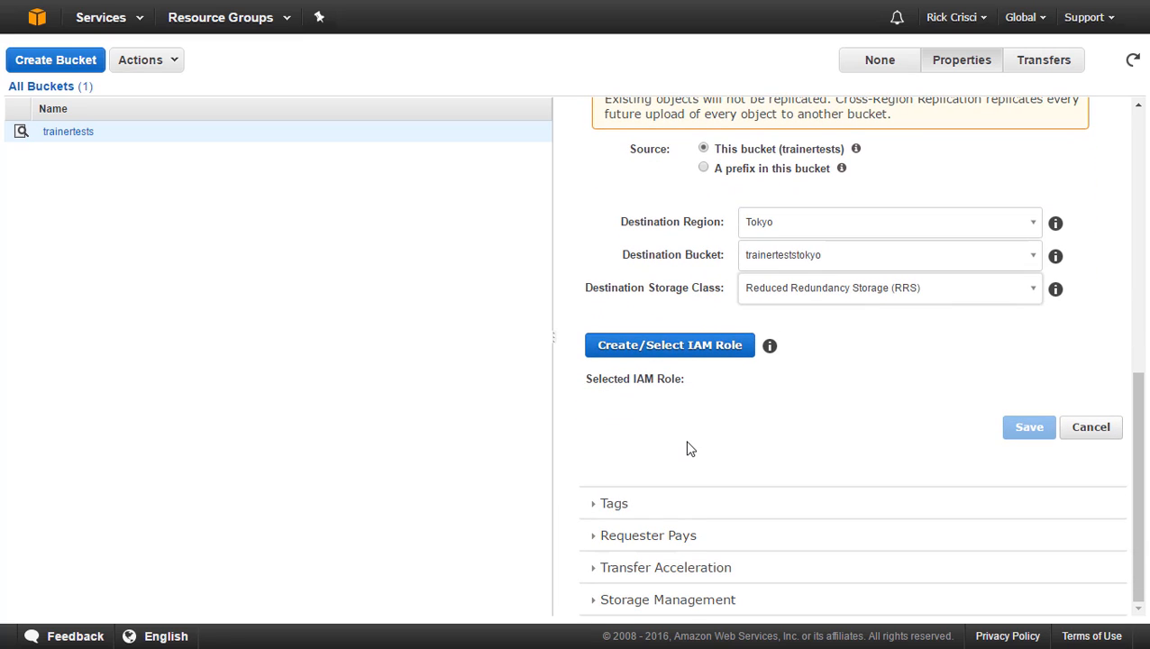
{"action": "left_click", "coordinate": [653, 349]}
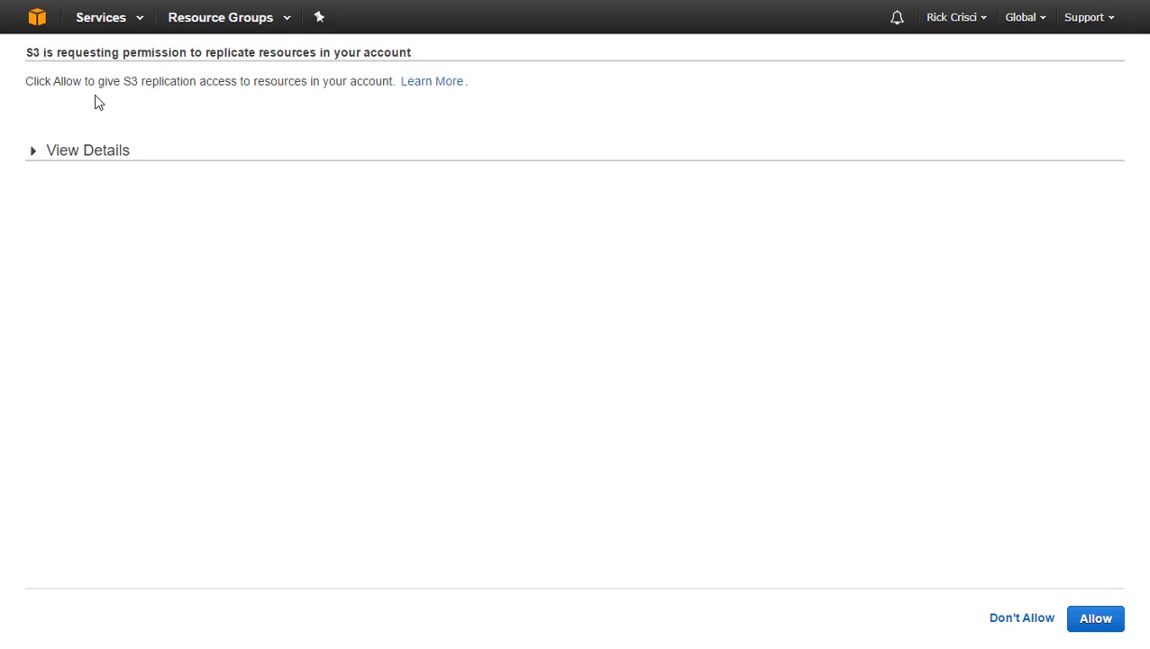
{"action": "left_click", "coordinate": [34, 153]}
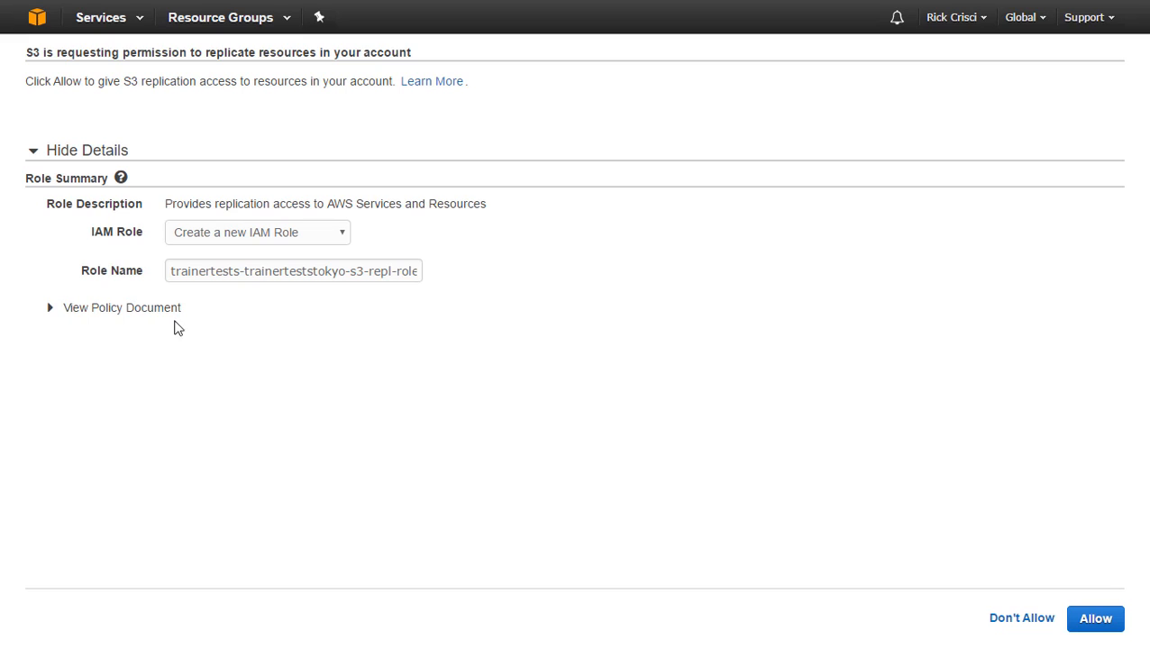
{"action": "left_click", "coordinate": [303, 271]}
{"action": "key", "text": "End"}
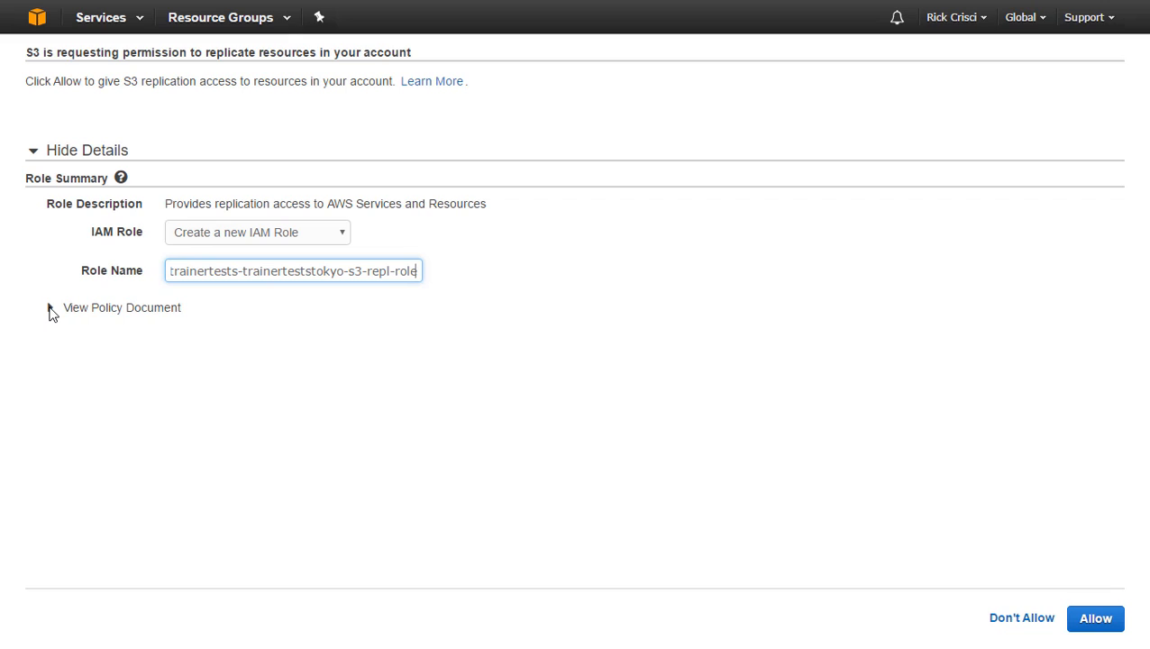
{"action": "left_click", "coordinate": [52, 310]}
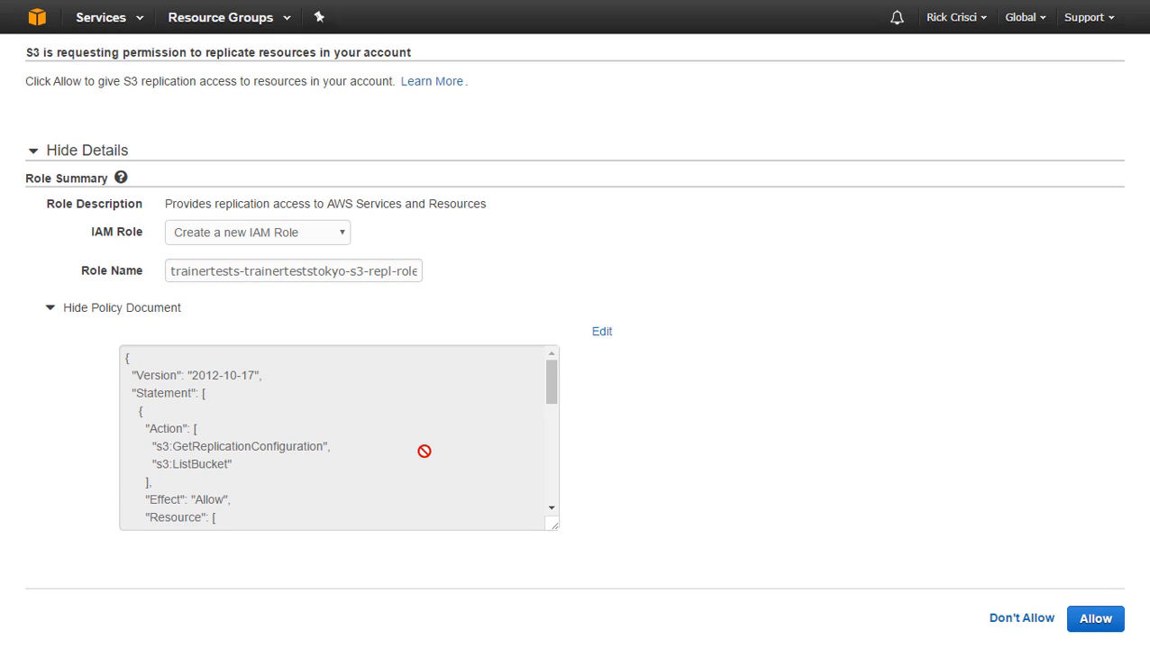
{"action": "mouse_move", "coordinate": [552, 385]}
{"action": "left_mouse_down"}
{"action": "mouse_move", "coordinate": [566, 490]}
{"action": "mouse_move", "coordinate": [564, 391]}
{"action": "left_mouse_up"}
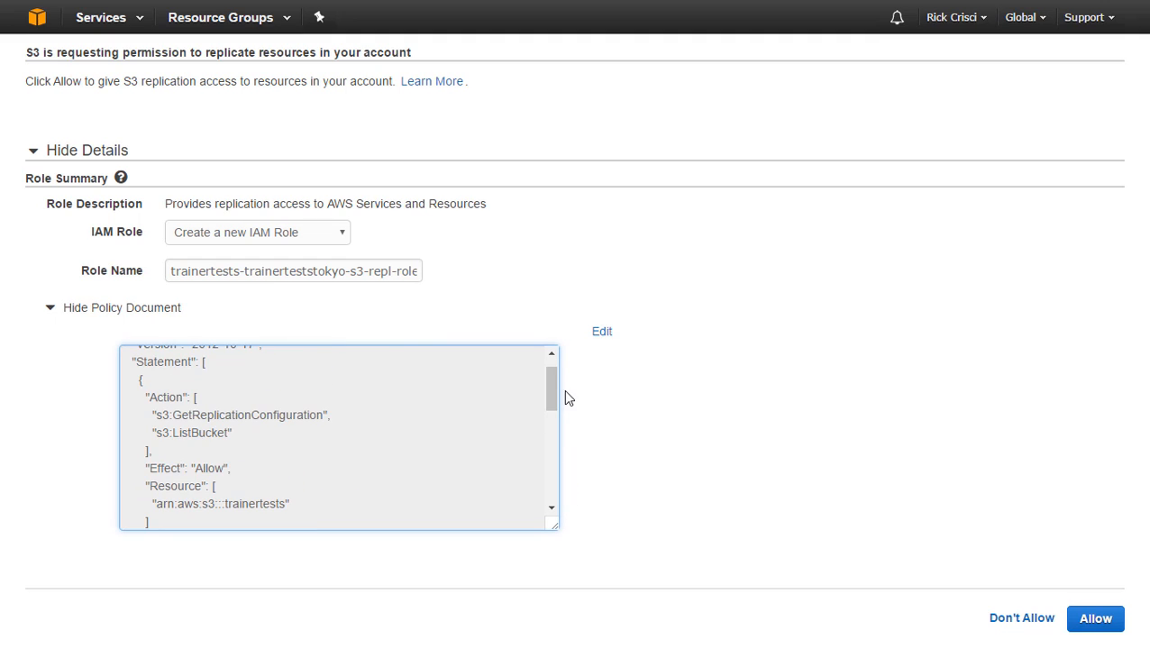
{"action": "left_click", "coordinate": [1094, 618]}
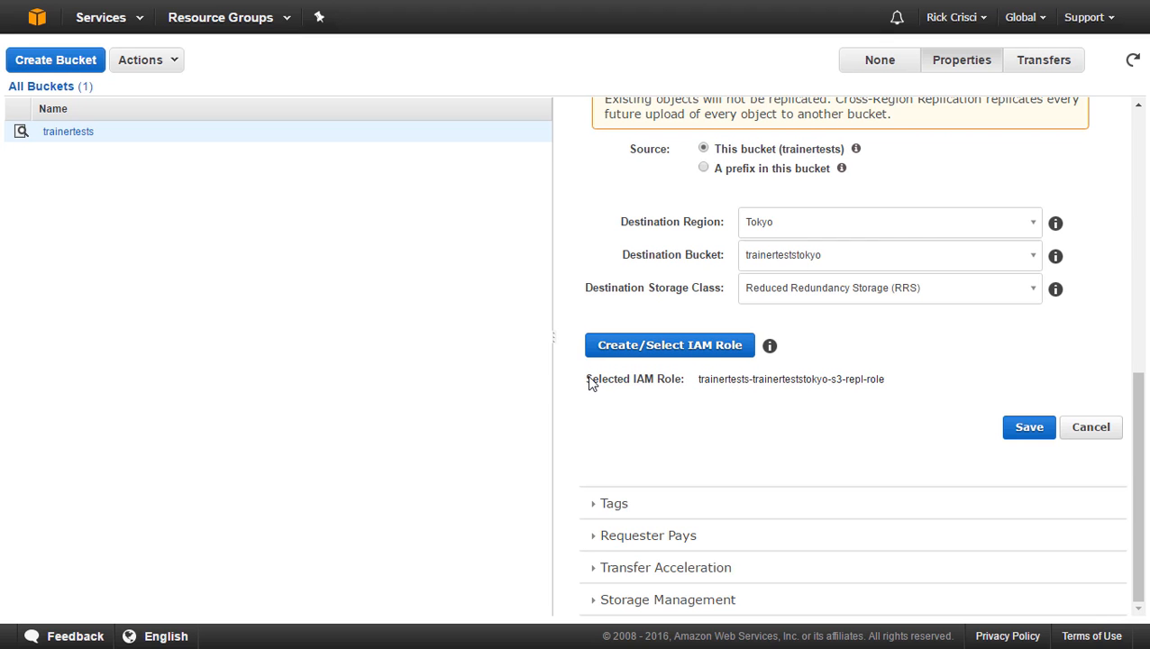
Save the Cross-Region Replication settings with the selected IAM role.
{"action": "left_click_drag", "start_coordinate": [587, 378], "coordinate": [892, 397]}
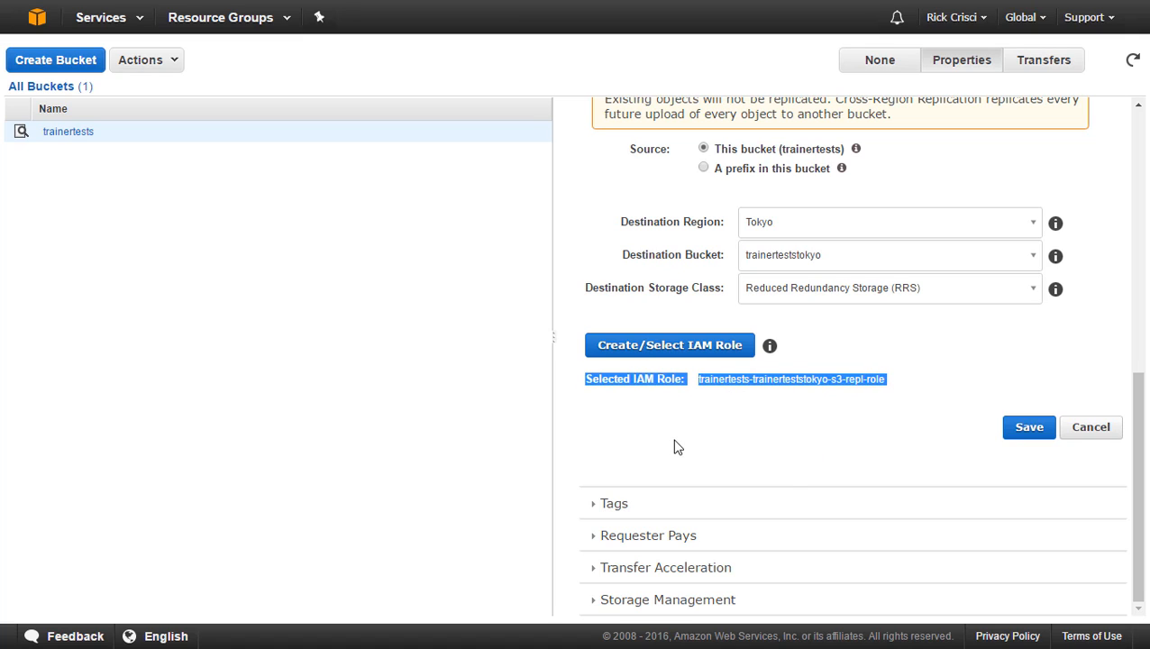
{"action": "left_click", "coordinate": [1019, 433]}
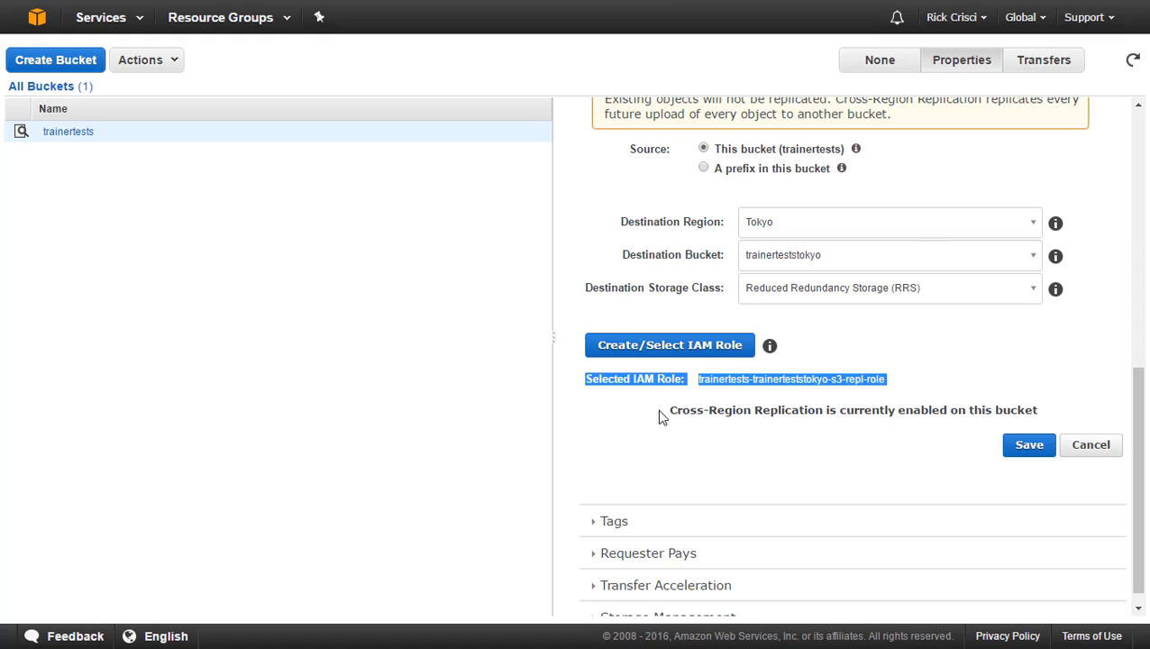
{"action": "left_click_drag", "start_coordinate": [673, 410], "coordinate": [1041, 417]}
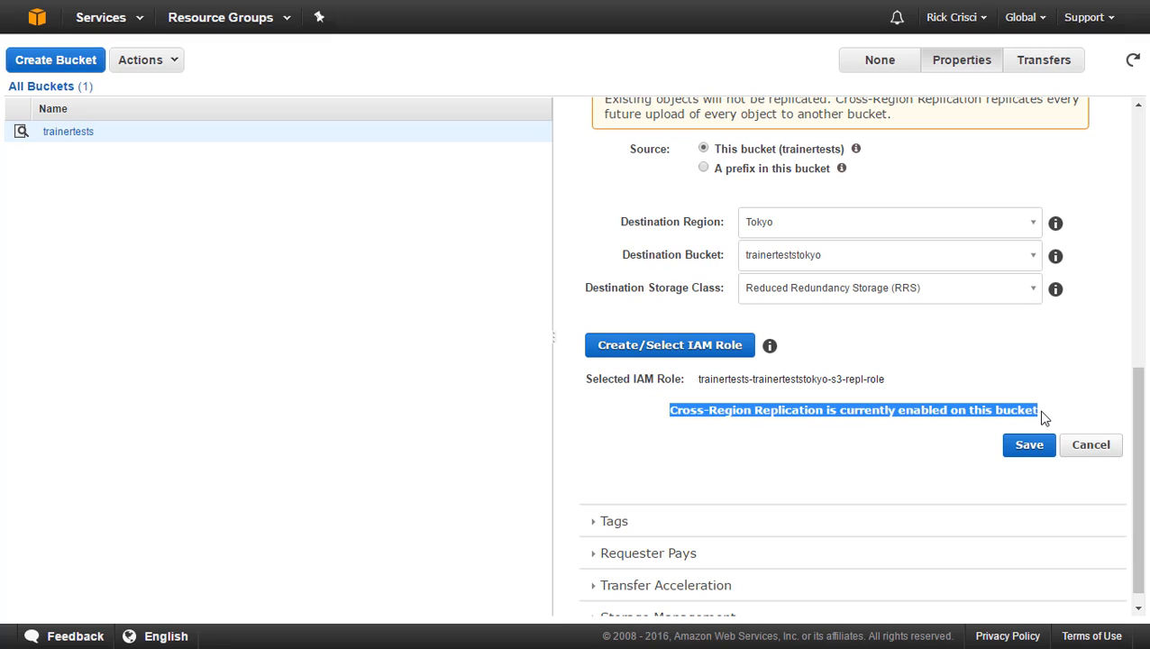
Refresh the bucket list and review the Cross-Region Replication settings of the trainertests bucket.
{"action": "left_click", "coordinate": [1132, 65]}
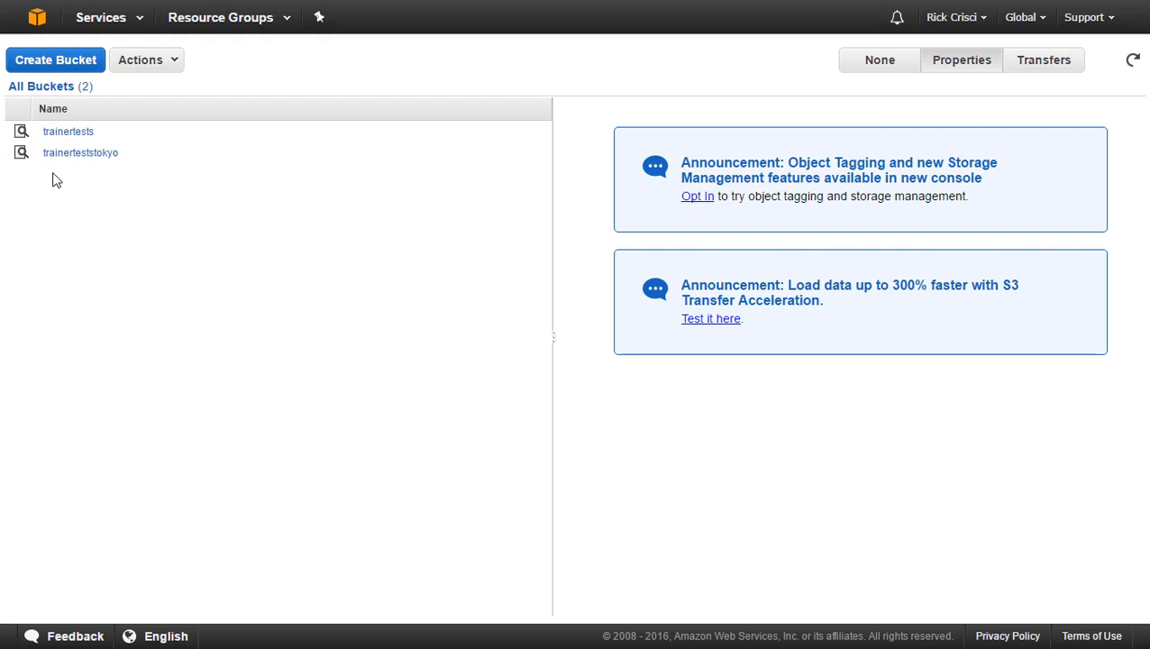
{"action": "left_click", "coordinate": [138, 140]}
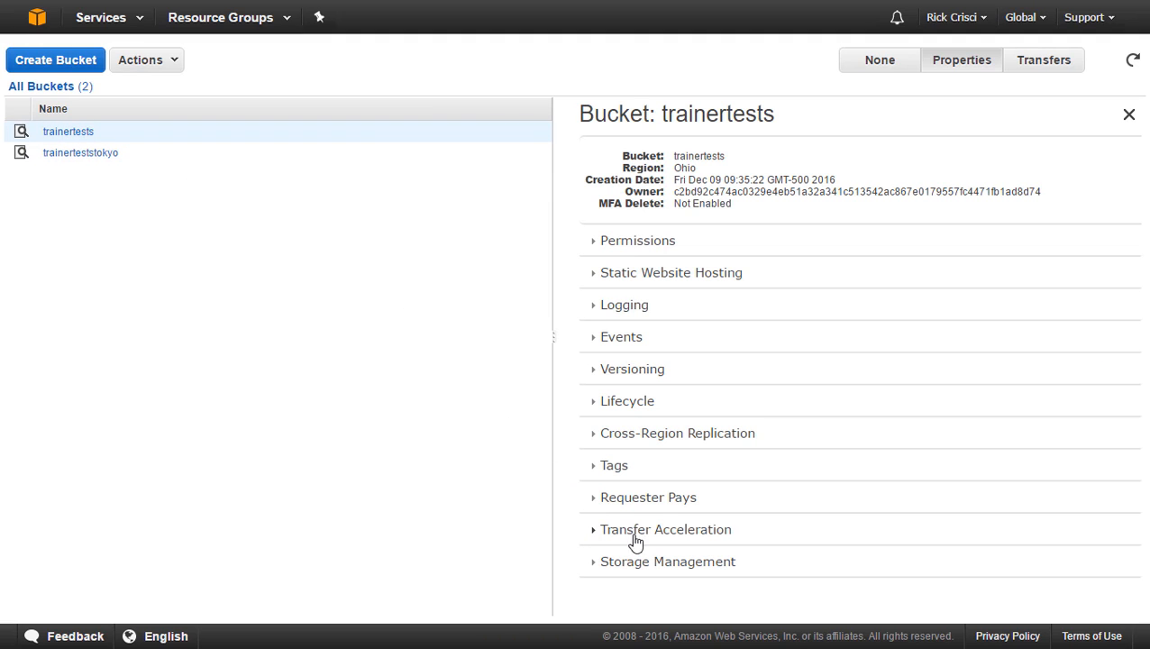
{"action": "left_click", "coordinate": [596, 436]}
{"action": "scroll", "coordinate": [721, 455], "scroll_direction": "down", "scroll_amount": 2}
{"action": "left_click", "coordinate": [787, 469]}
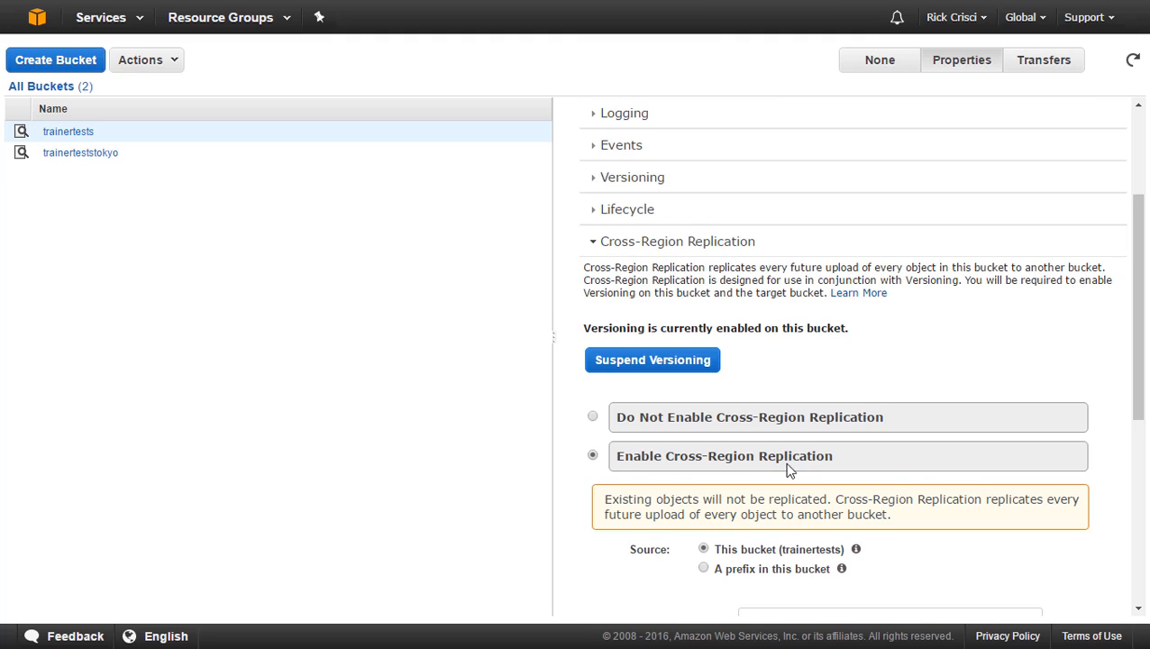
{"action": "scroll", "coordinate": [815, 369], "scroll_direction": "down", "scroll_amount": 1}
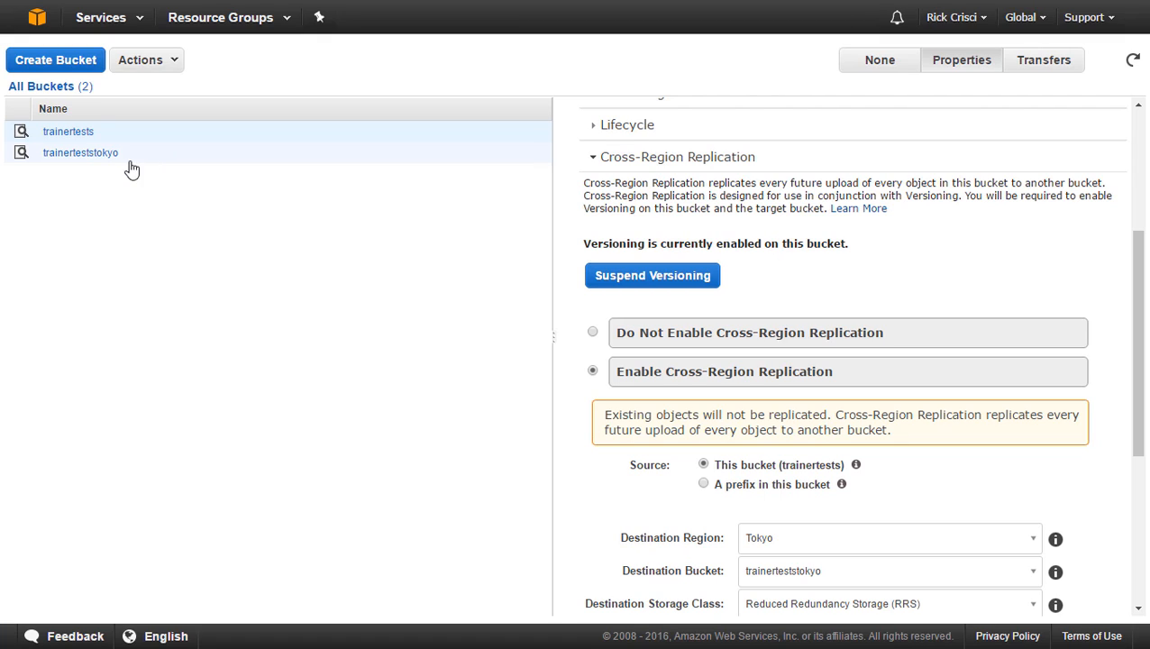
Inspect the Training folder in the trainertests bucket, and compare it with the contents of the trainerteststokyo bucket.
{"action": "left_click", "coordinate": [80, 137]}
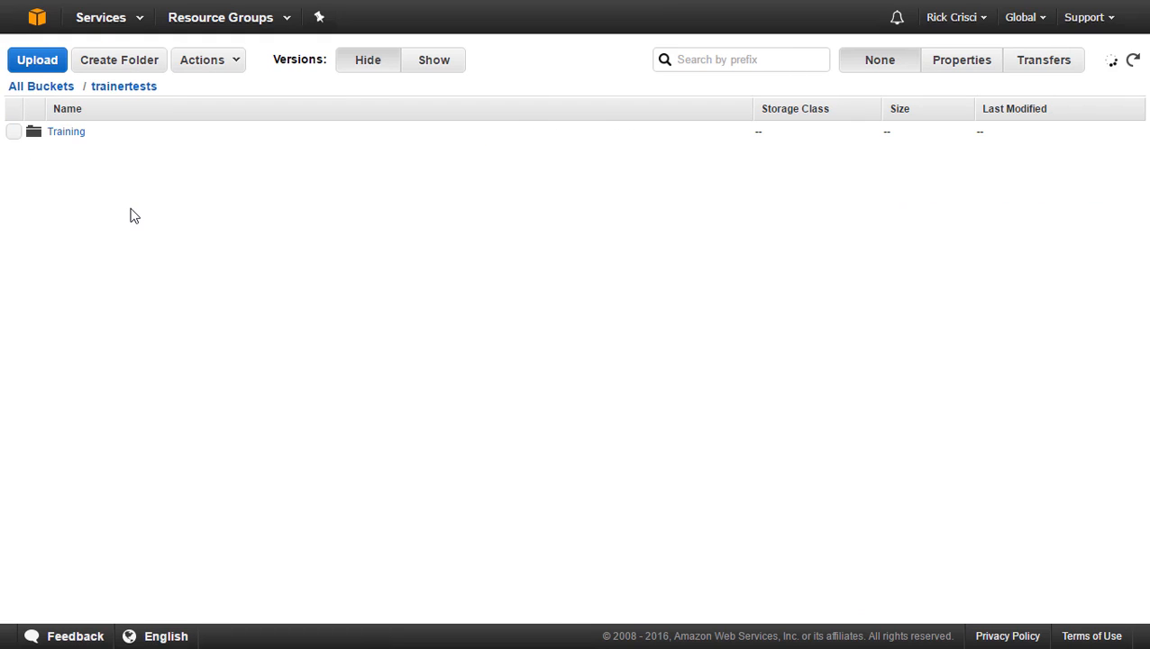
{"action": "left_click", "coordinate": [66, 141]}
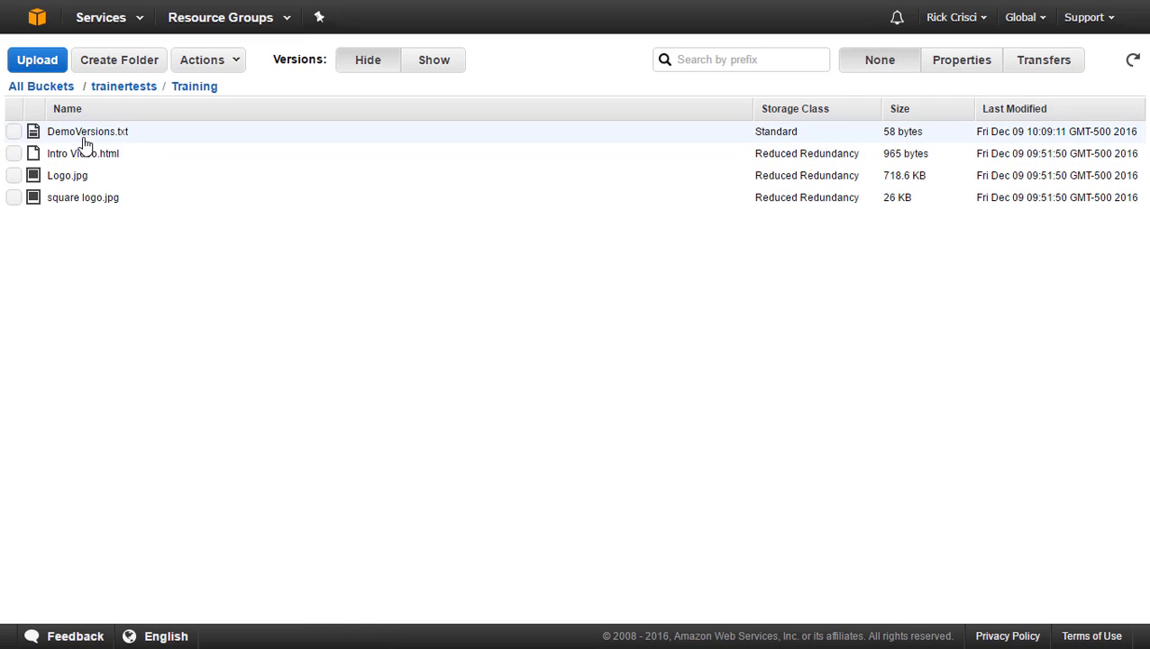
{"action": "left_click", "coordinate": [58, 87]}
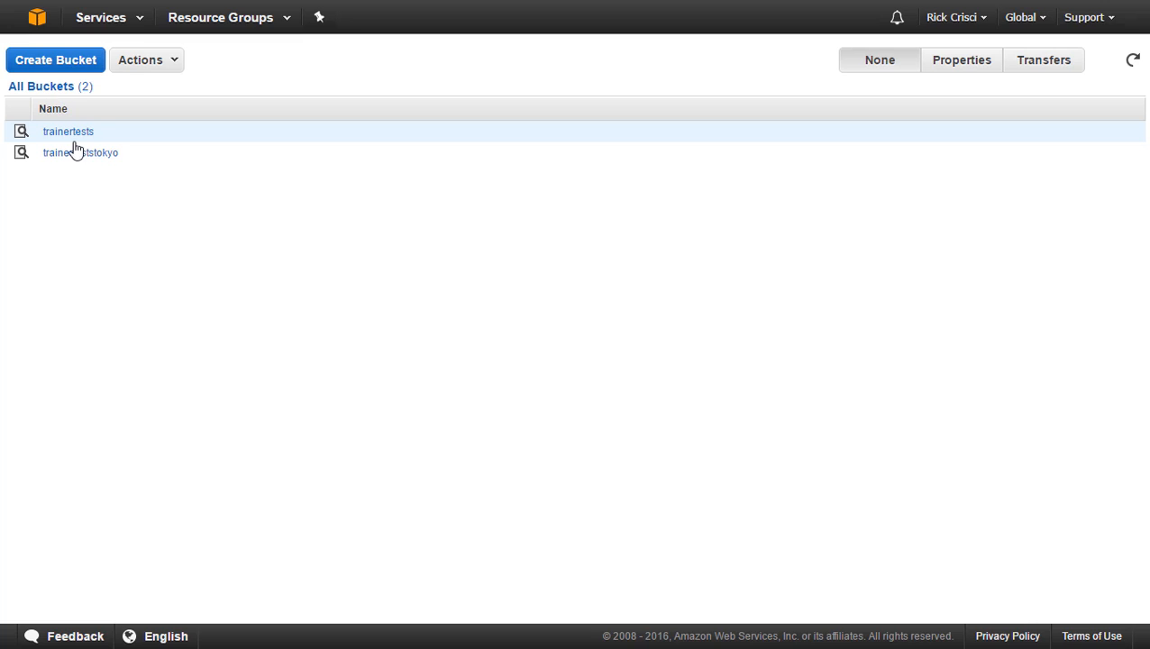
{"action": "left_click", "coordinate": [77, 153]}
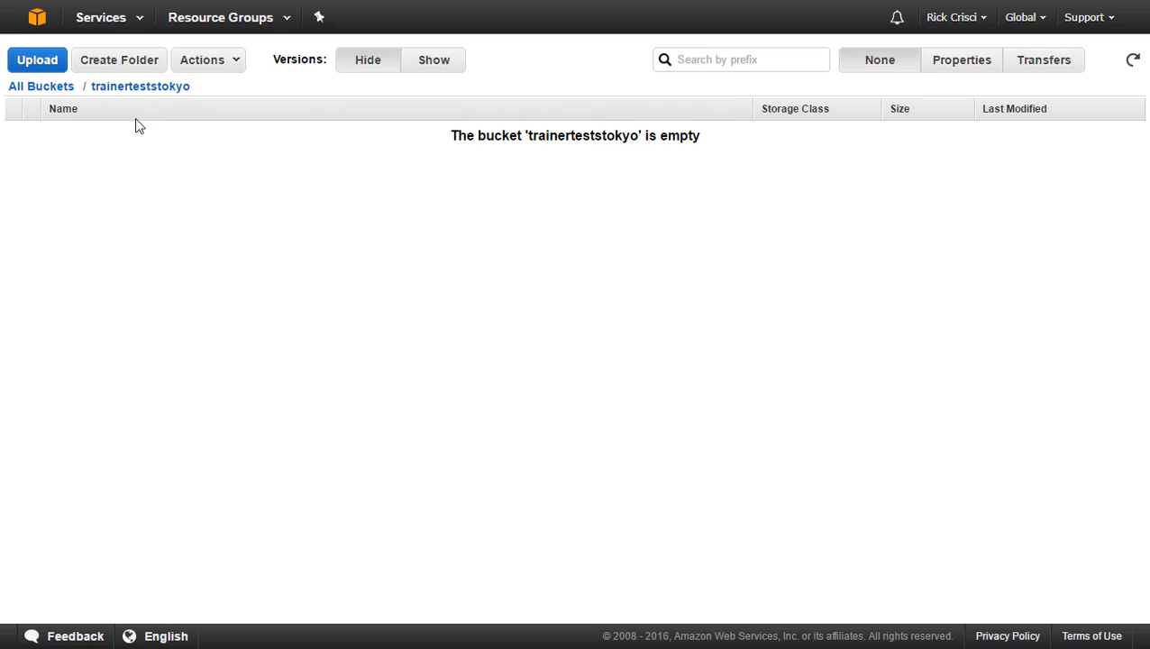
Upload the file NewFile - Cross Region Replication.txt from D:\Temp into the Training folder of the trainertests bucket.
{"action": "left_click", "coordinate": [54, 88]}
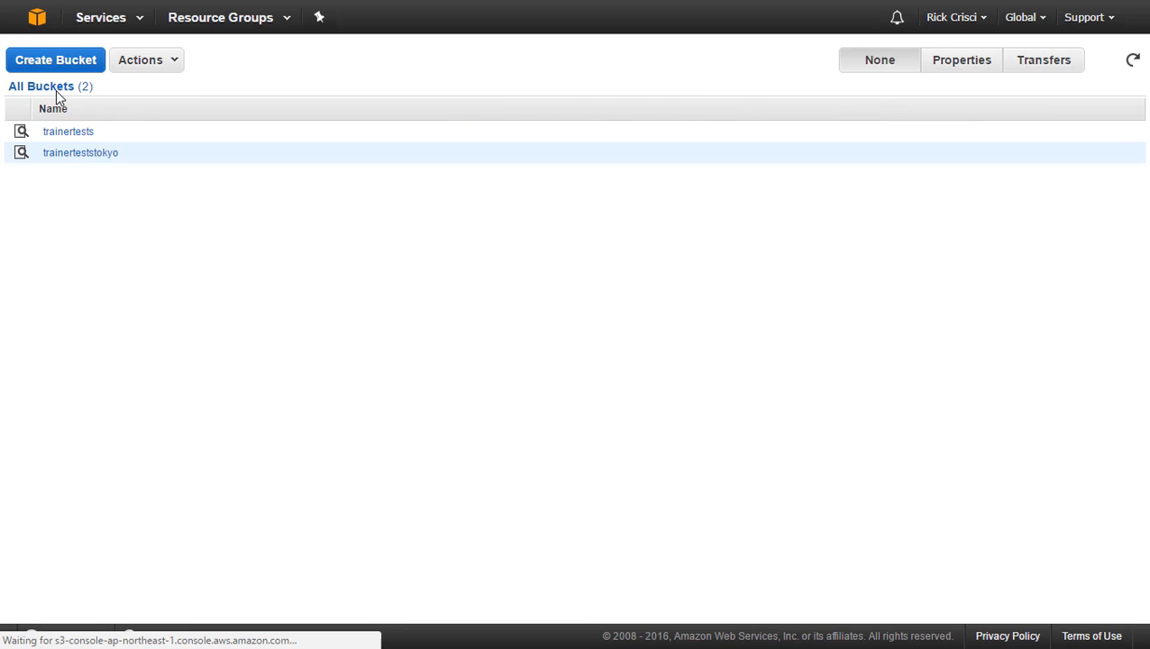
{"action": "left_click", "coordinate": [81, 133]}
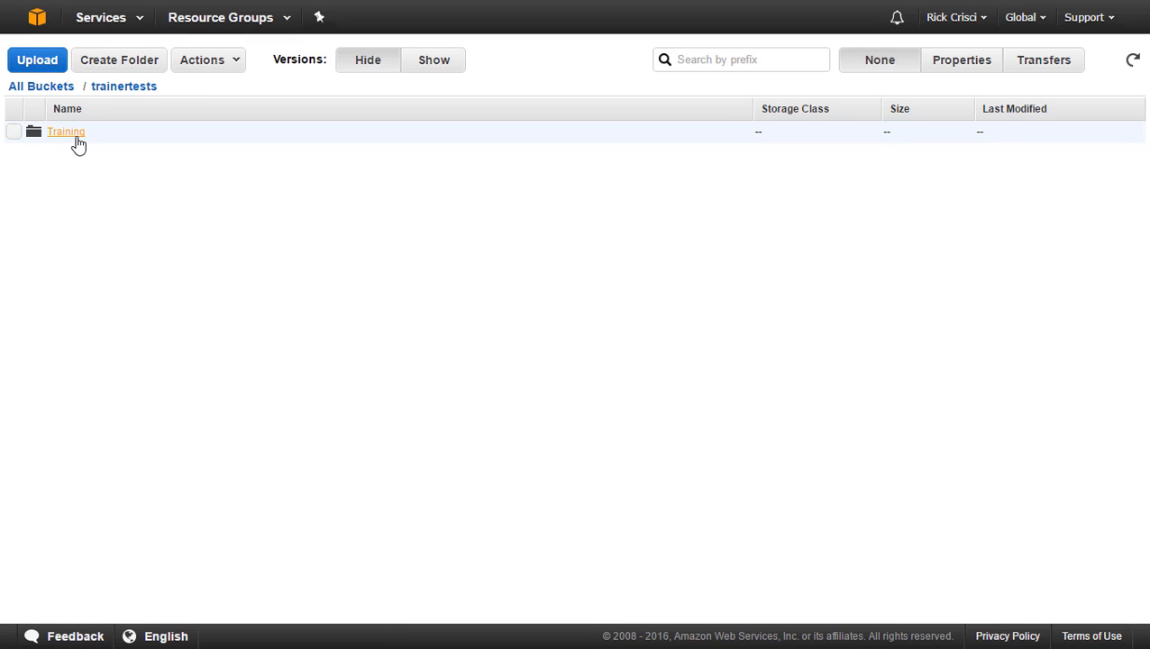
{"action": "left_click", "coordinate": [78, 137]}
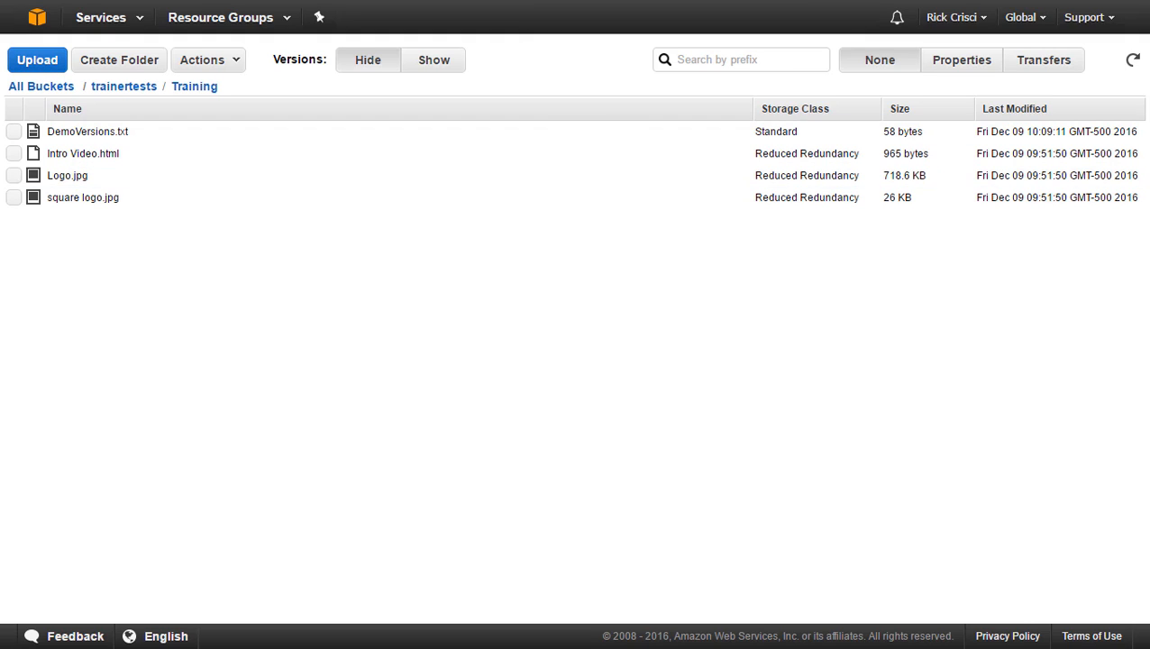
{"action": "left_click", "coordinate": [37, 59]}
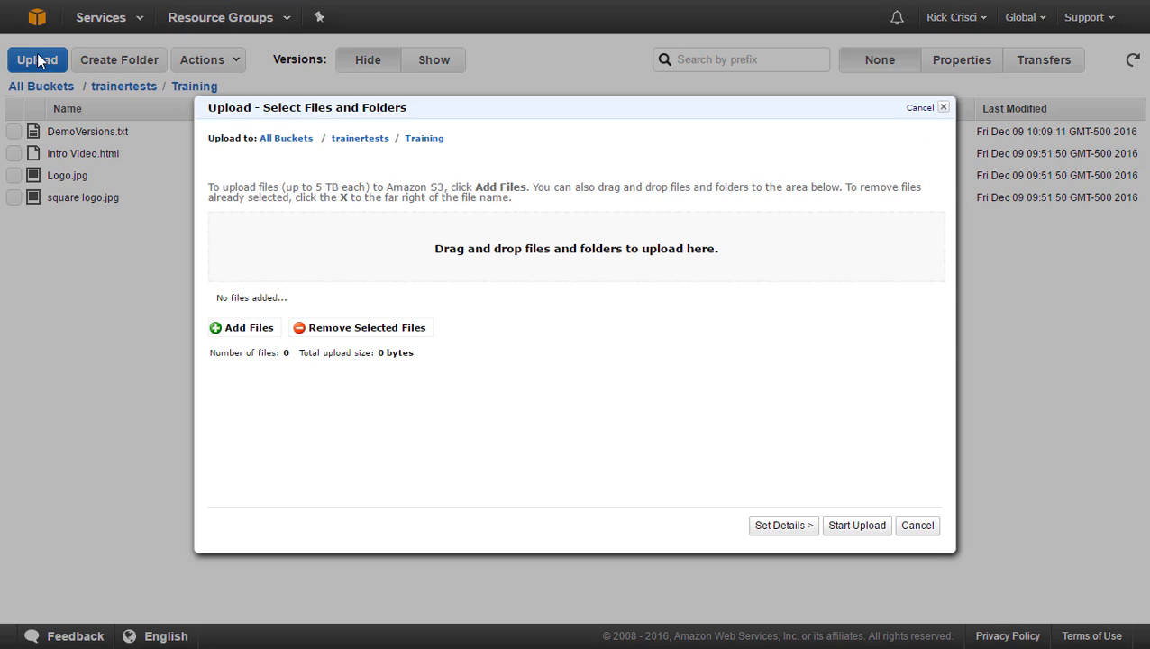
{"action": "left_click", "coordinate": [258, 333]}
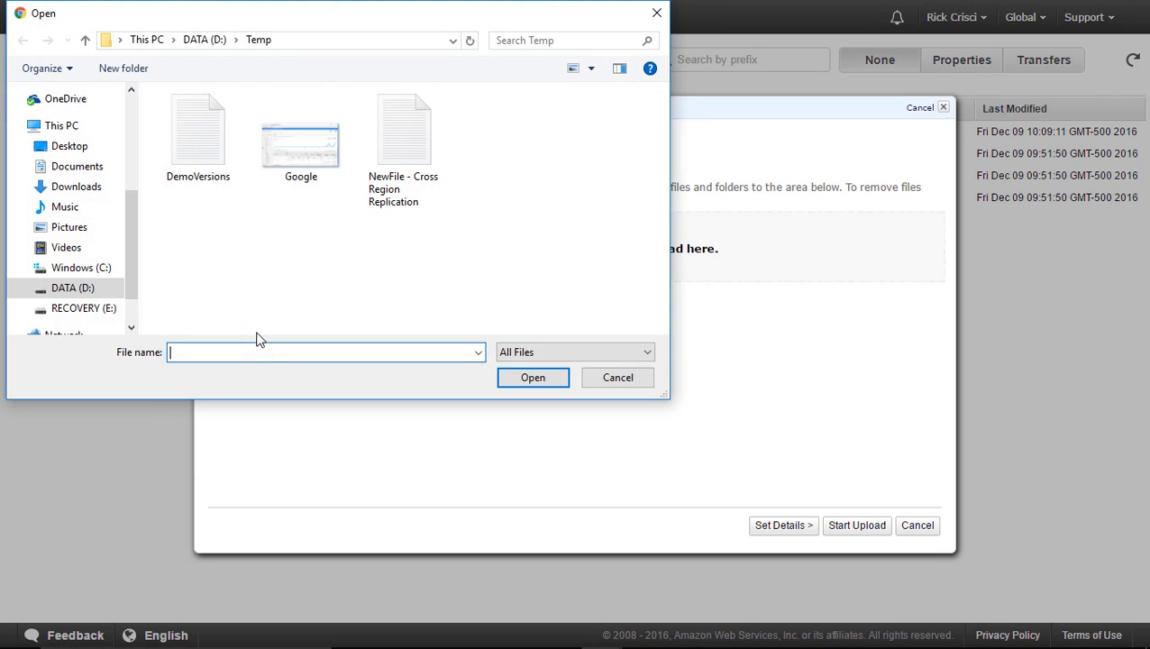
{"action": "left_click", "coordinate": [394, 200]}
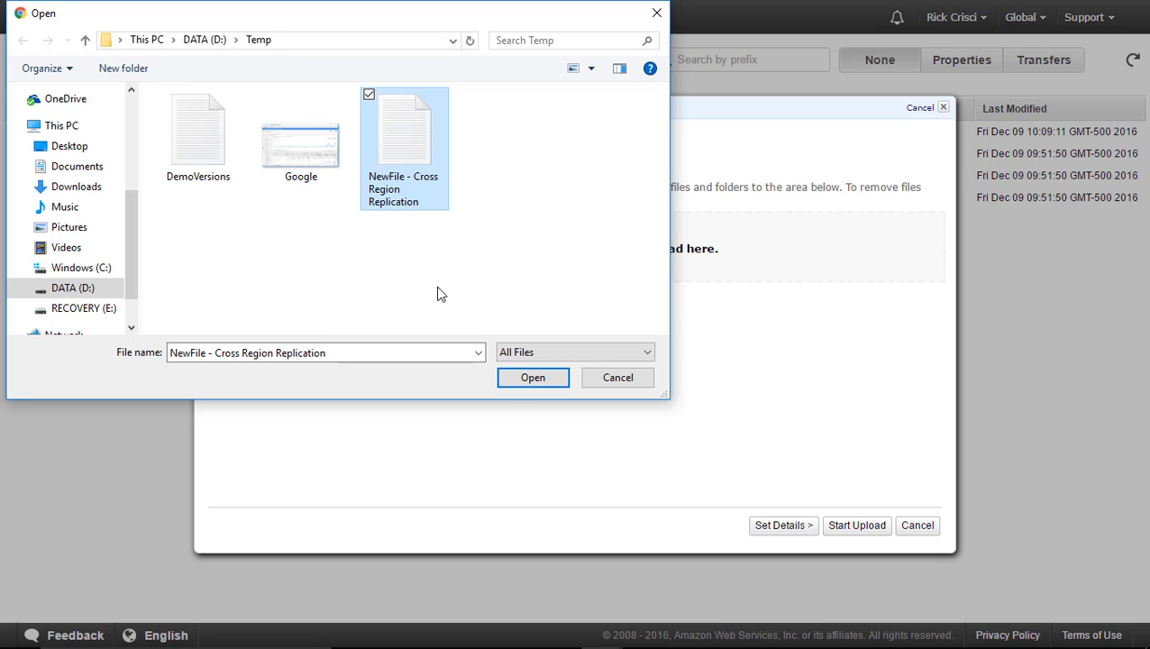
{"action": "left_click", "coordinate": [531, 379]}
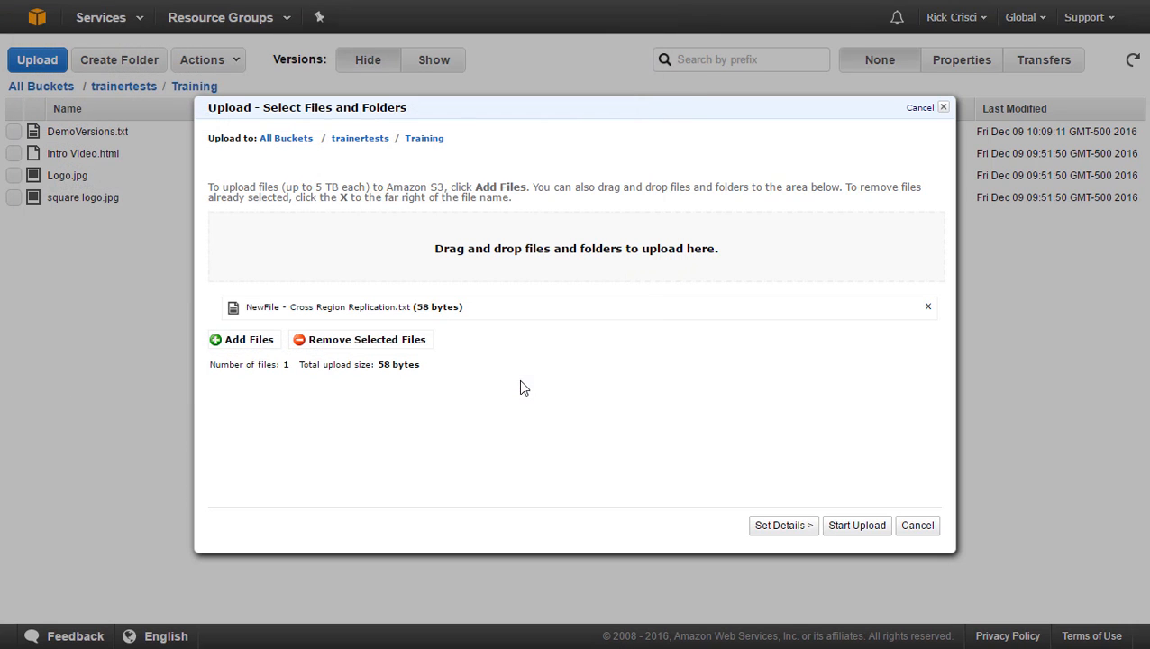
{"action": "left_click", "coordinate": [857, 525]}
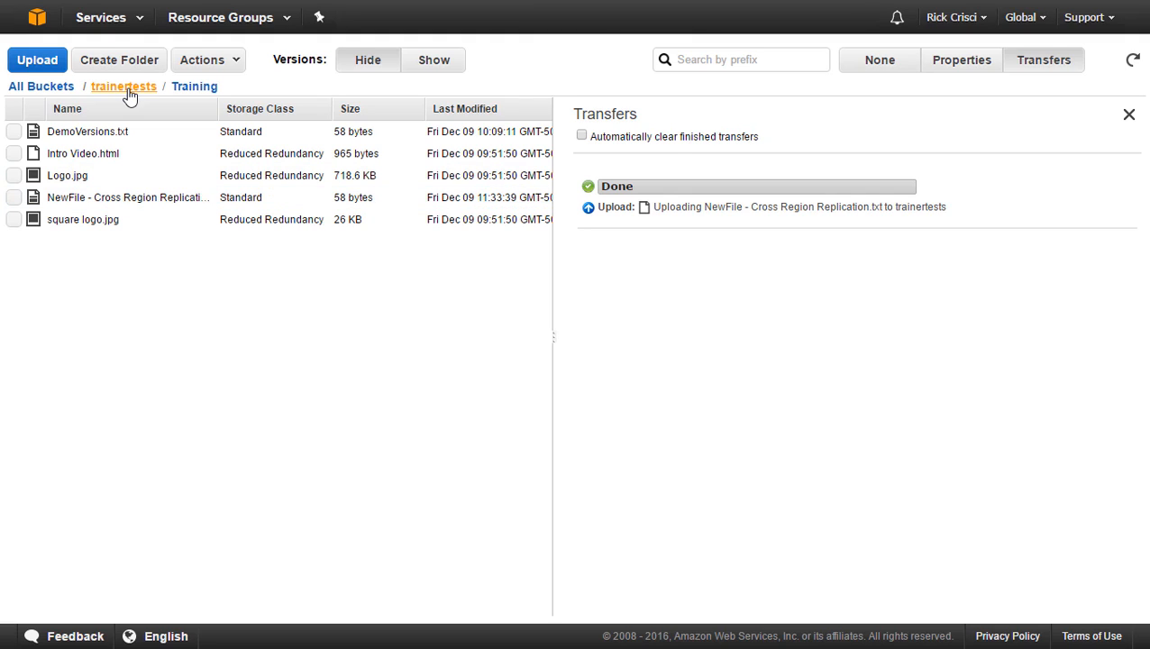
Examine the Training folder in the trainerteststokyo bucket to check whether the newly uploaded file was replicated.
{"action": "left_click", "coordinate": [54, 87]}
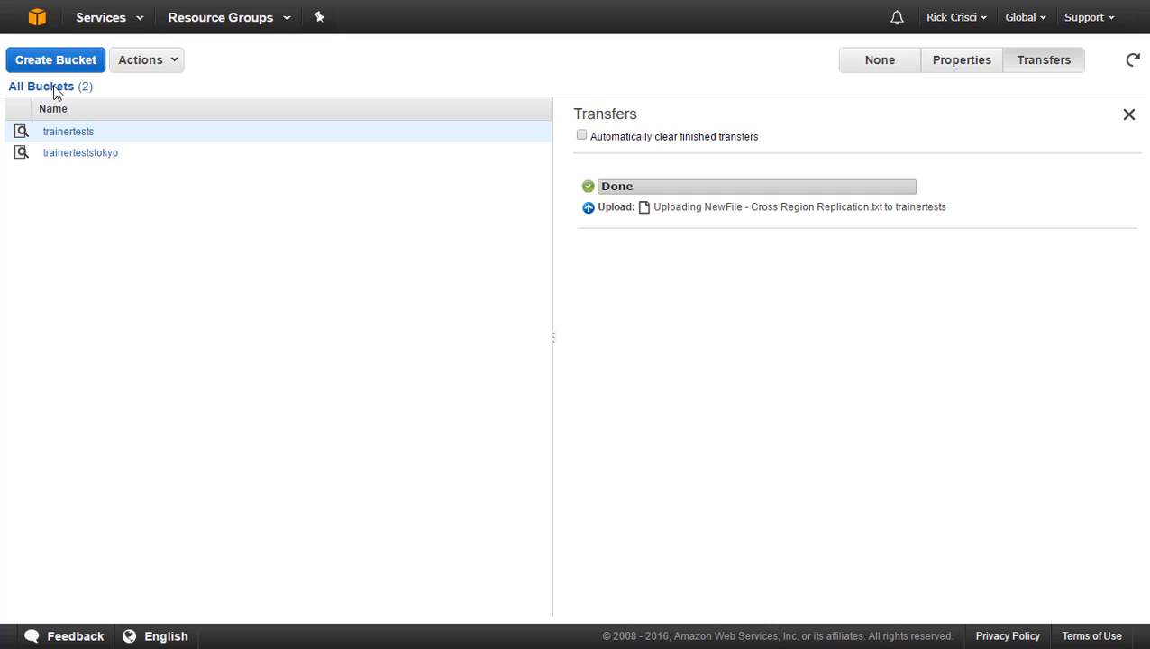
{"action": "left_click", "coordinate": [90, 155]}
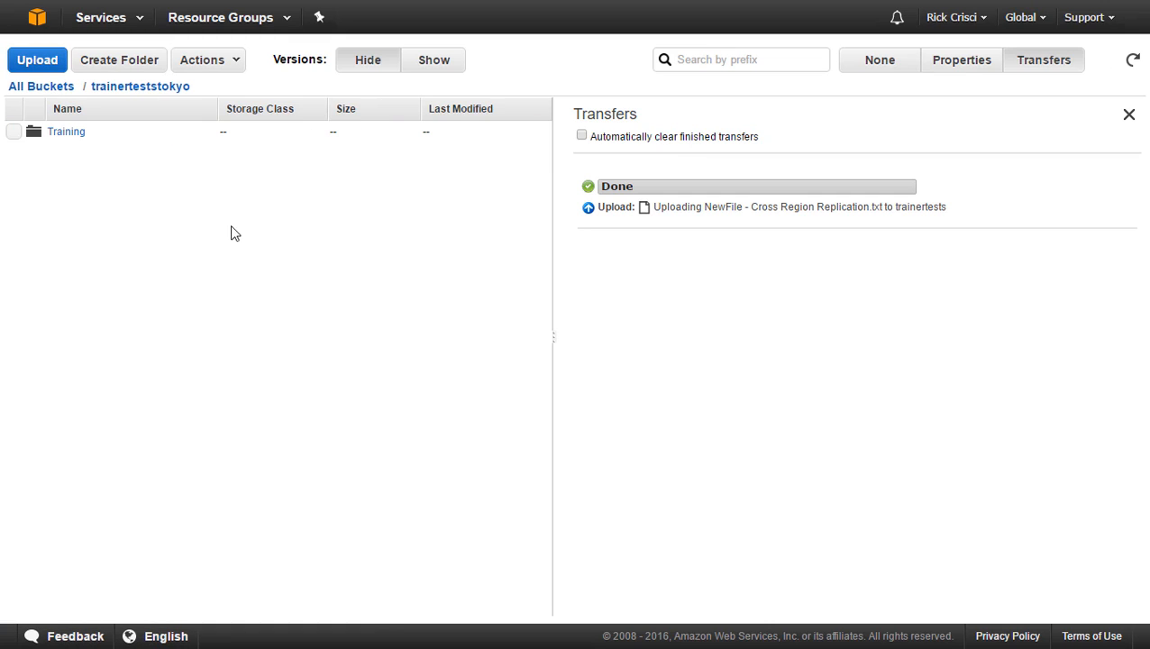
{"action": "left_click", "coordinate": [70, 134]}
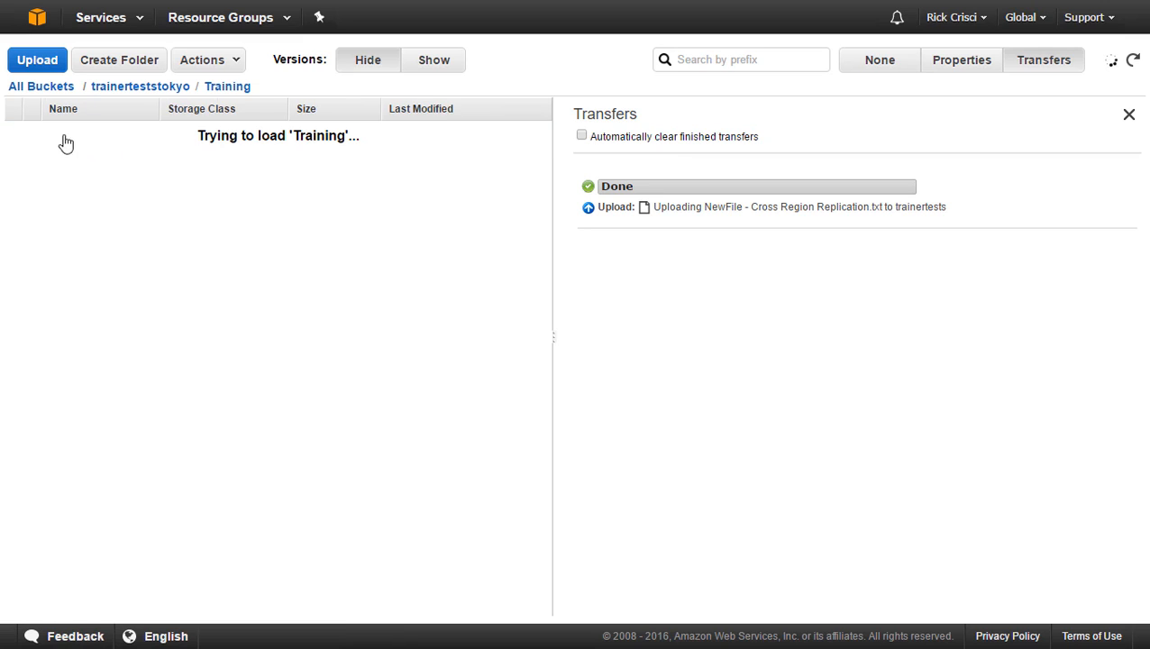